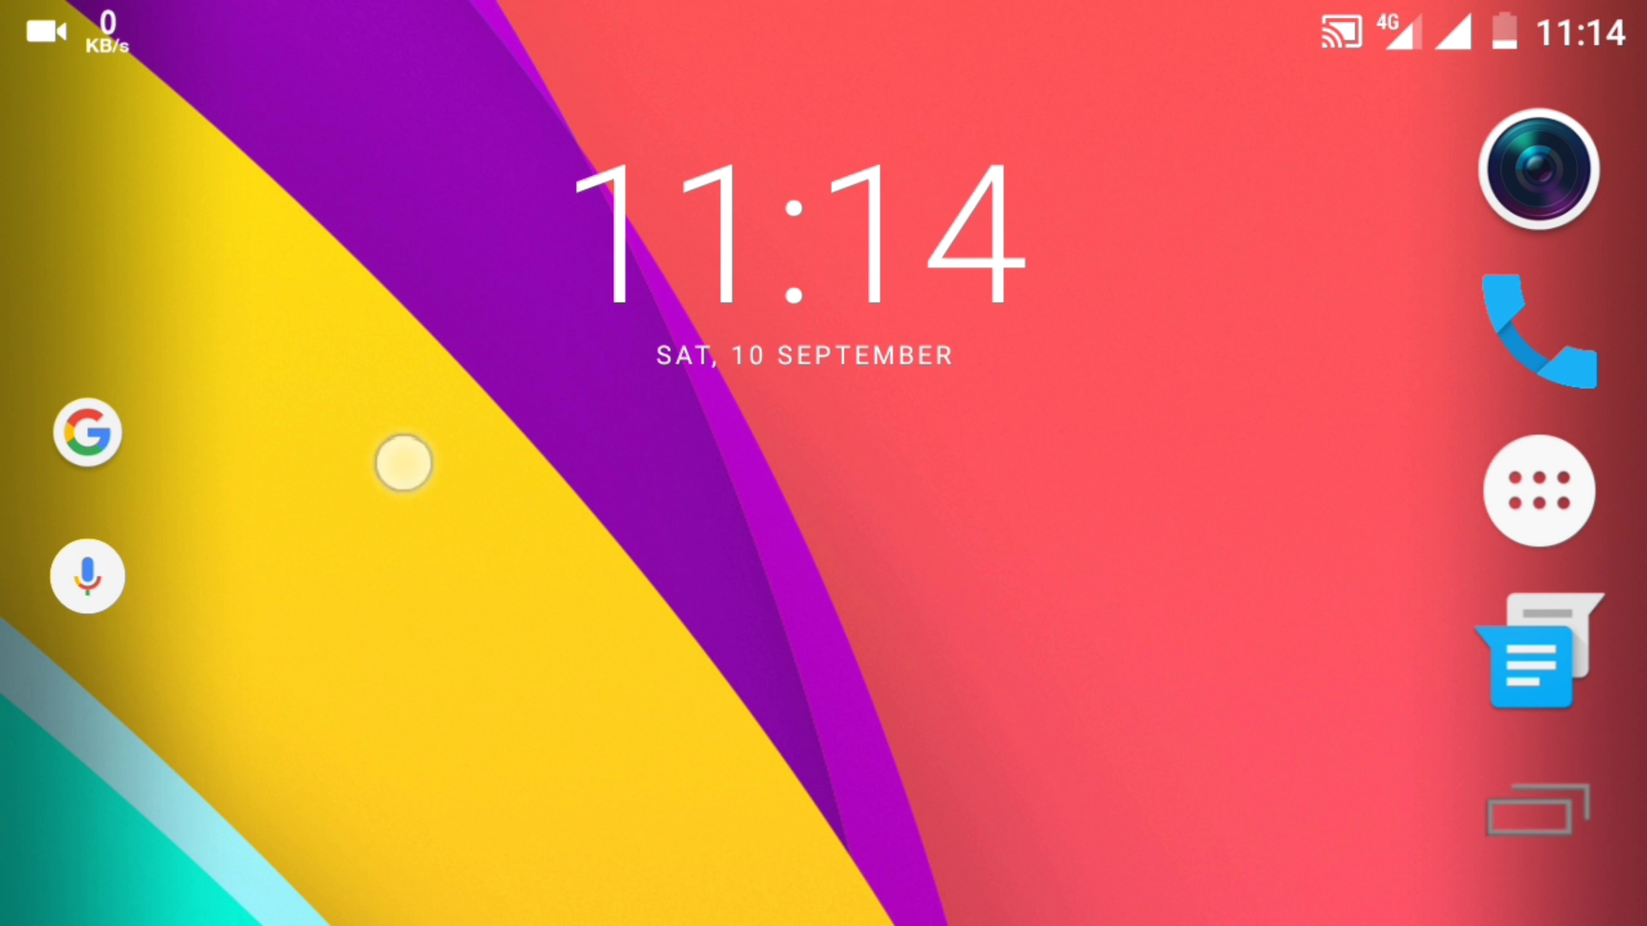
- Search the Play Store for 'wavepad' and open WavePad Master's Edition from the results
drag(383, 461, 270, 551)
click(333, 585)
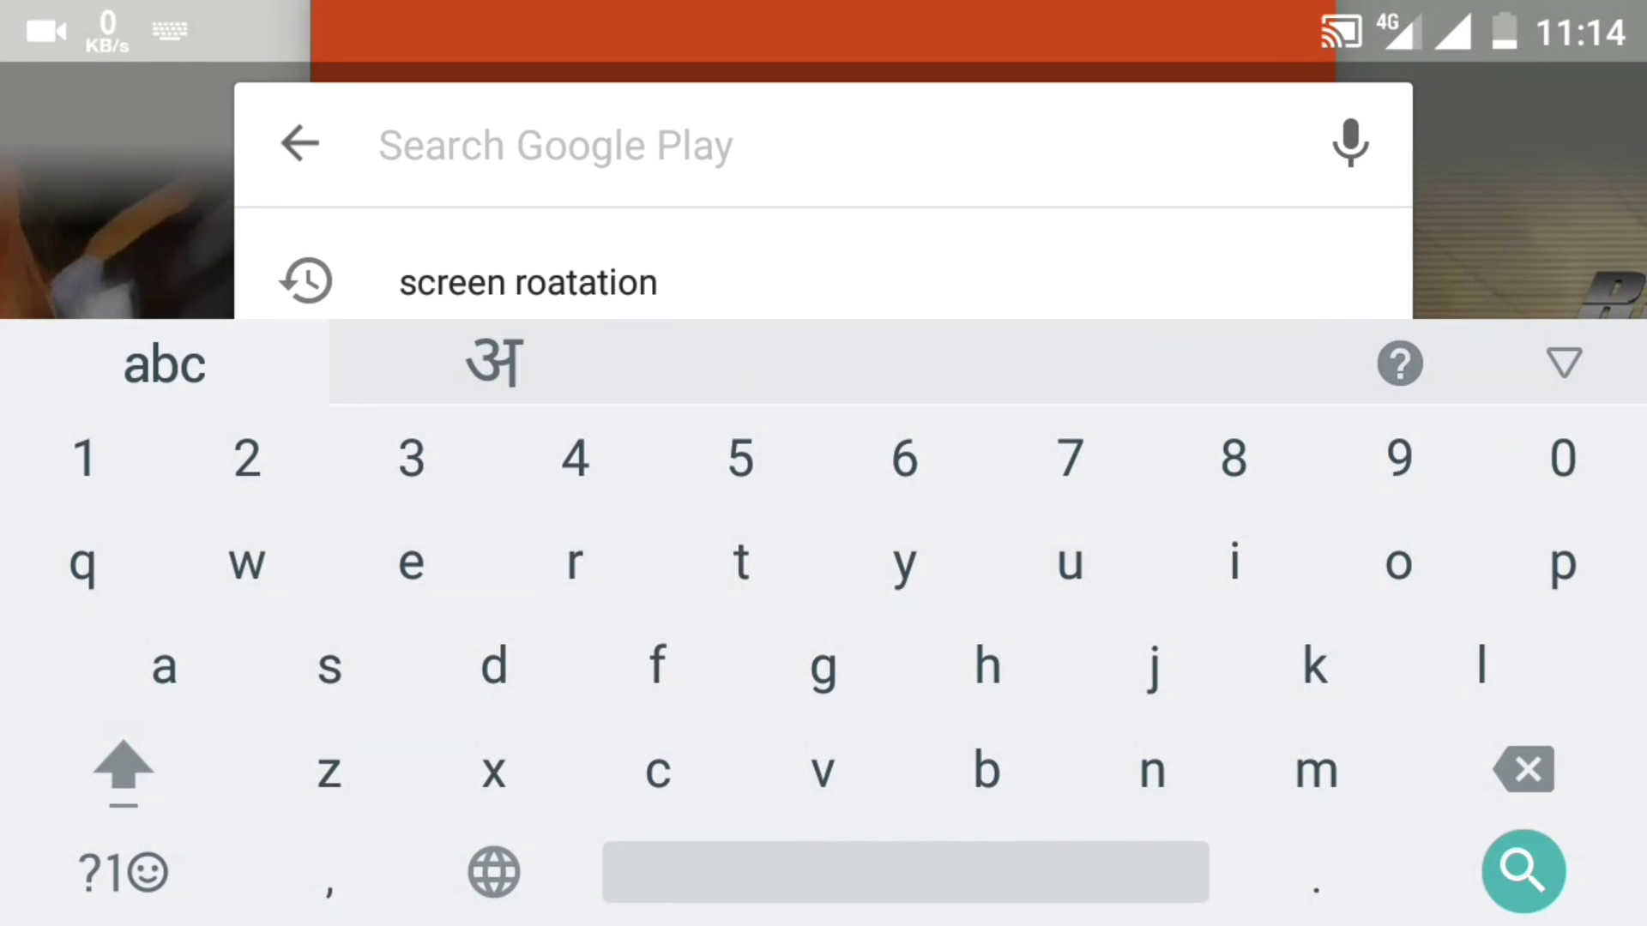
click(247, 564)
click(164, 667)
text(wa)
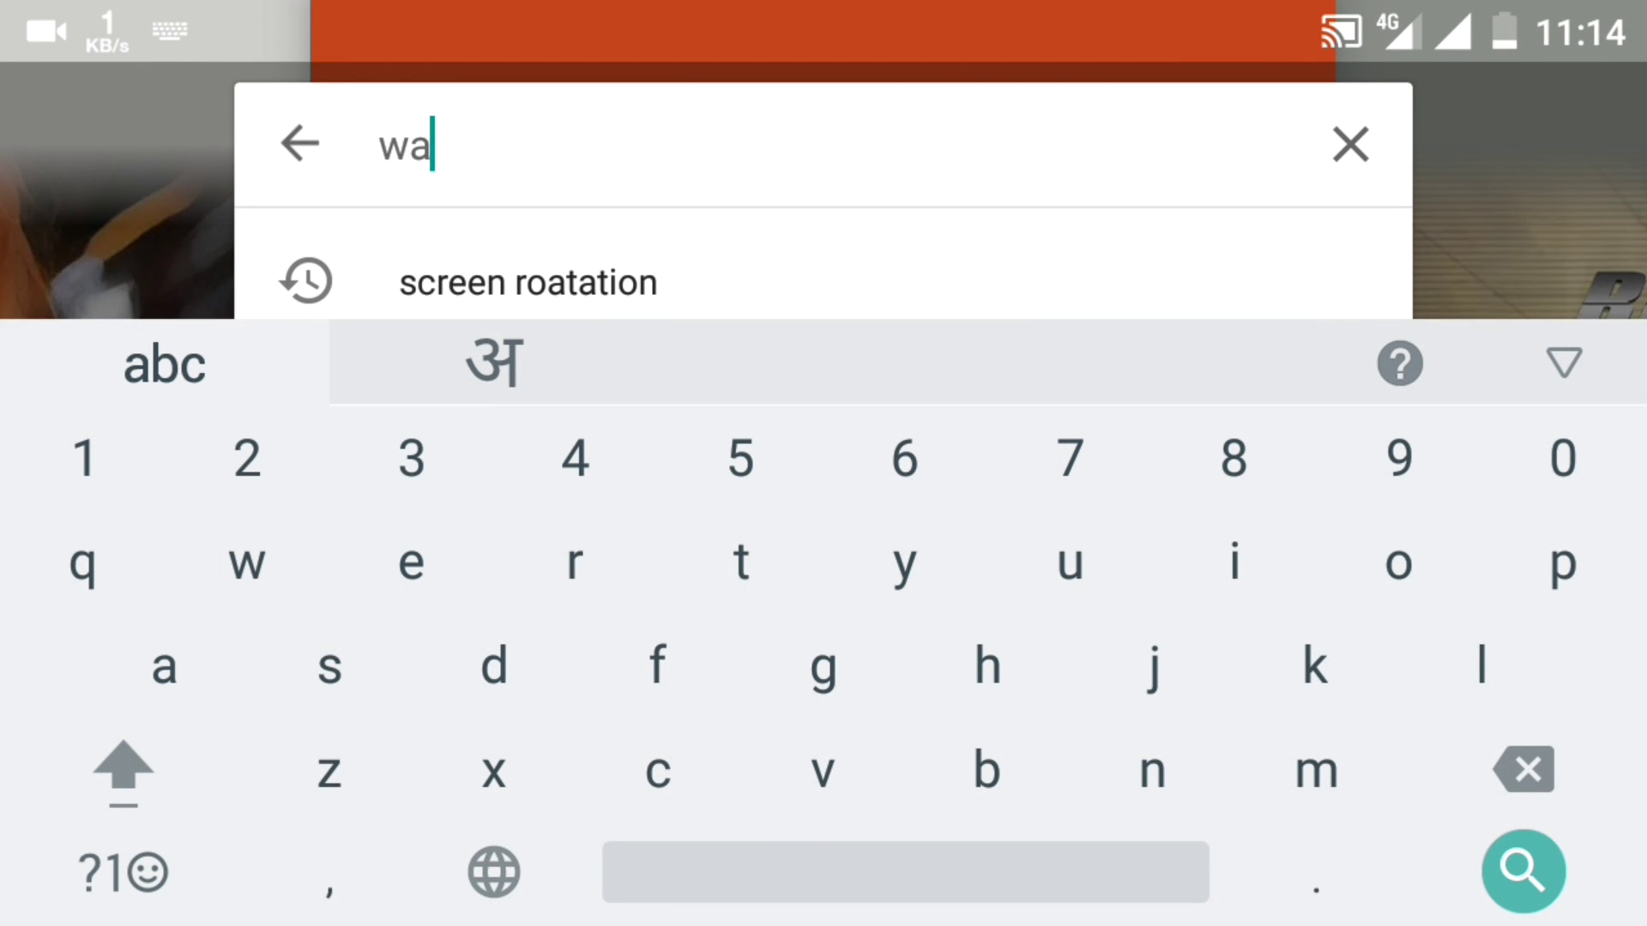
click(824, 769)
click(410, 564)
click(1563, 564)
click(164, 667)
click(494, 667)
click(1523, 870)
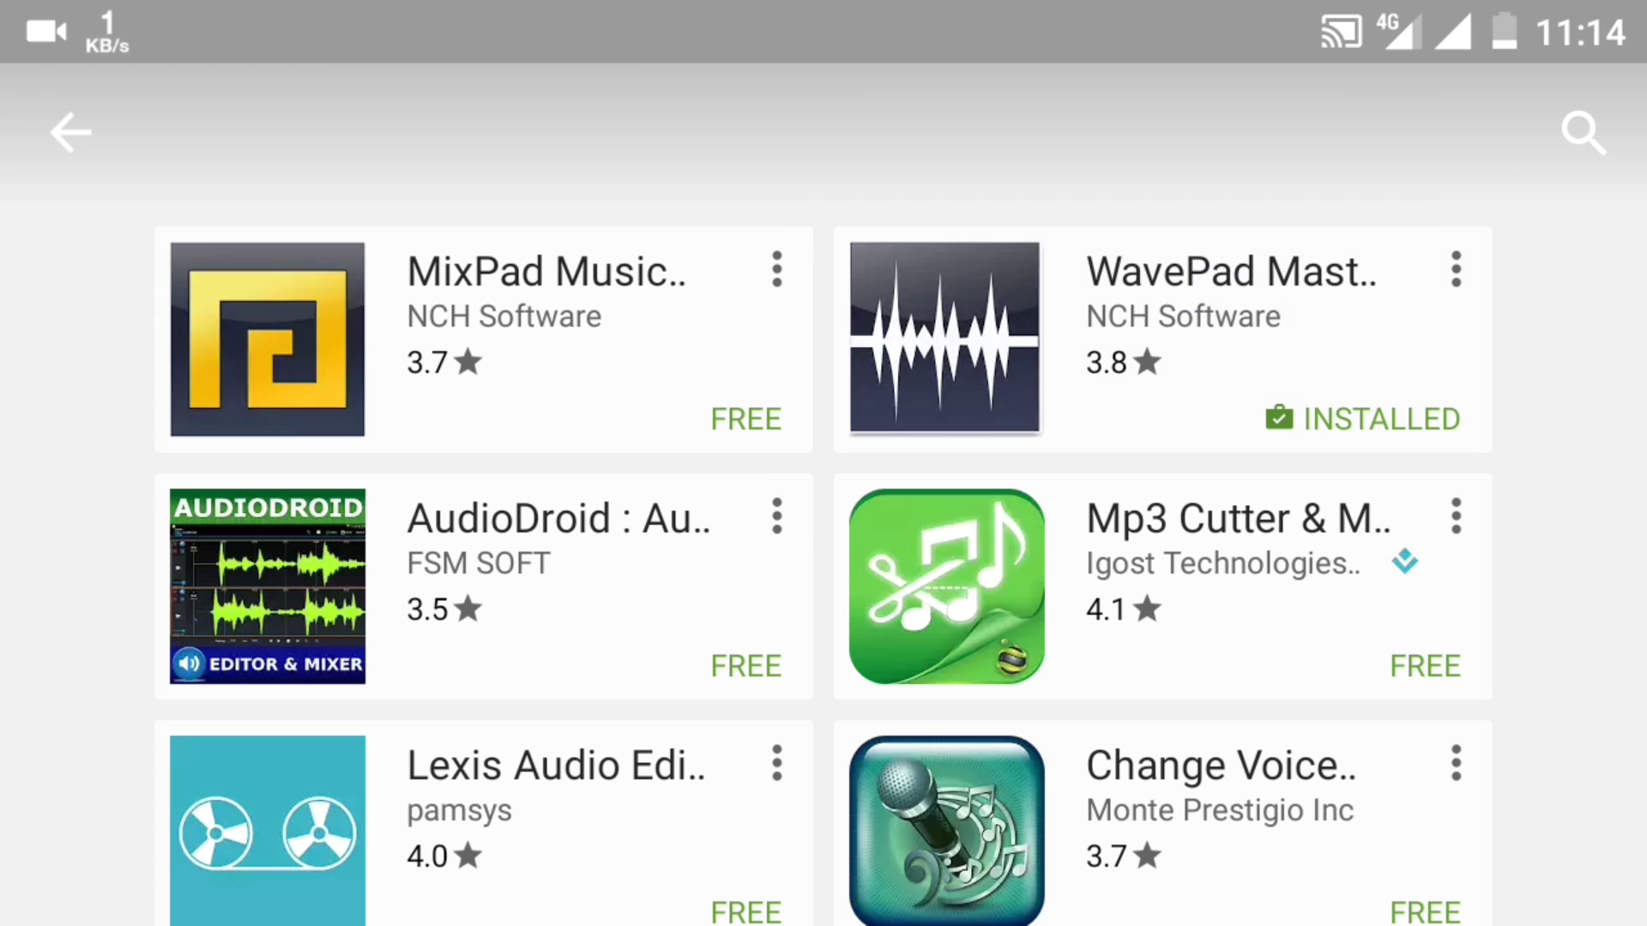
click(1211, 283)
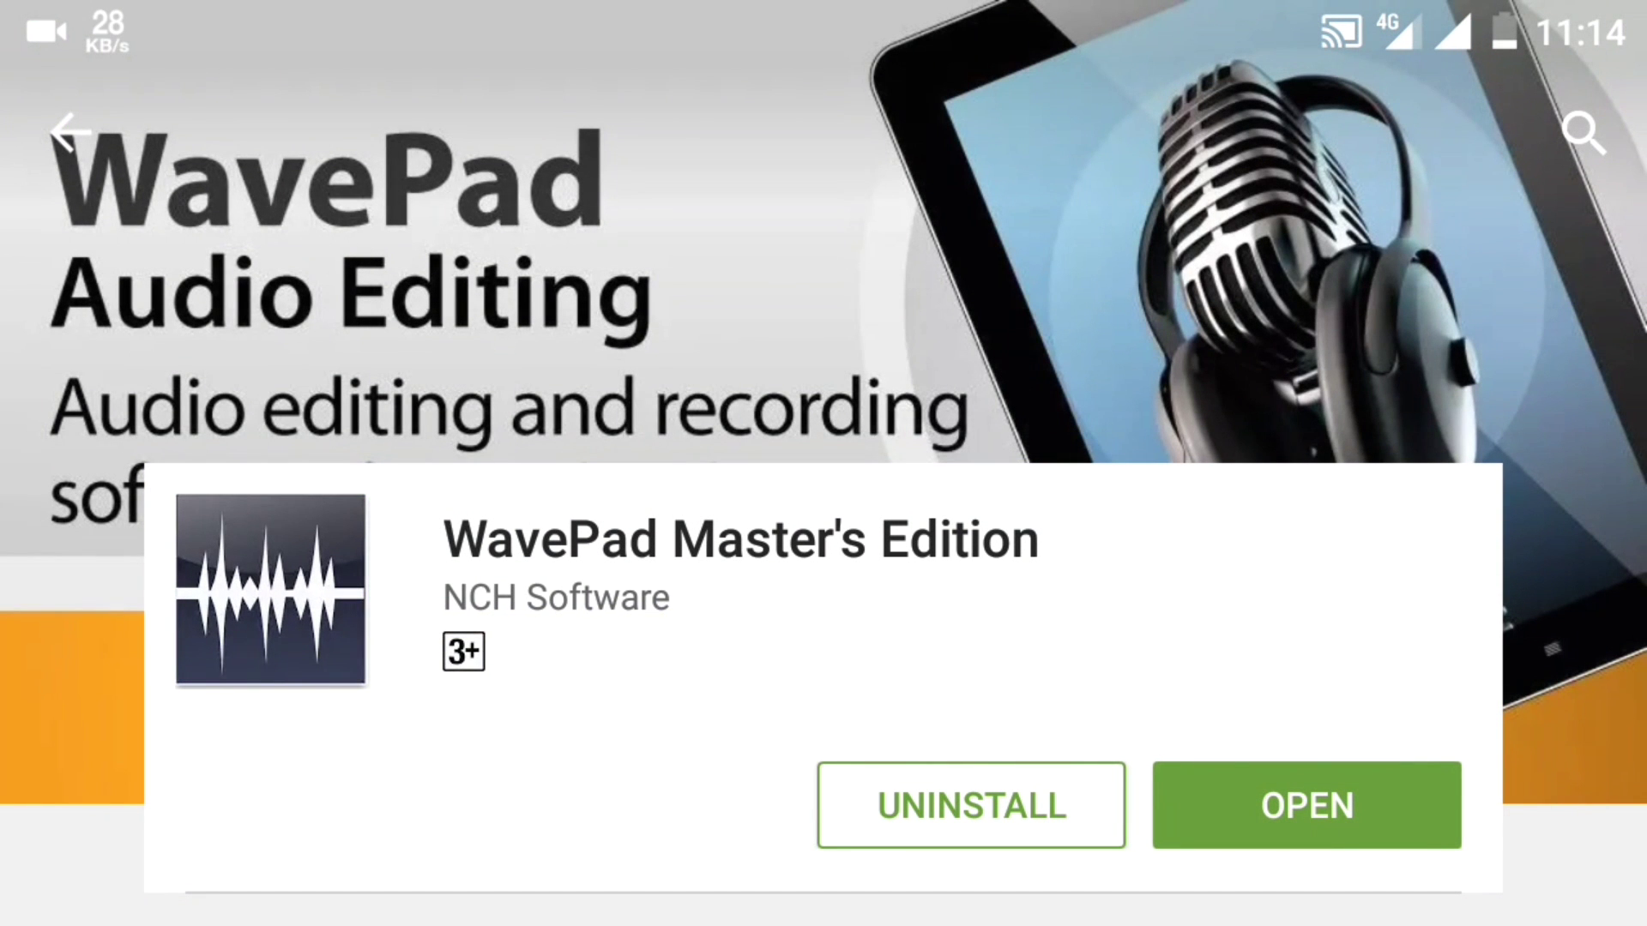
scroll(824, 515, down, 3)
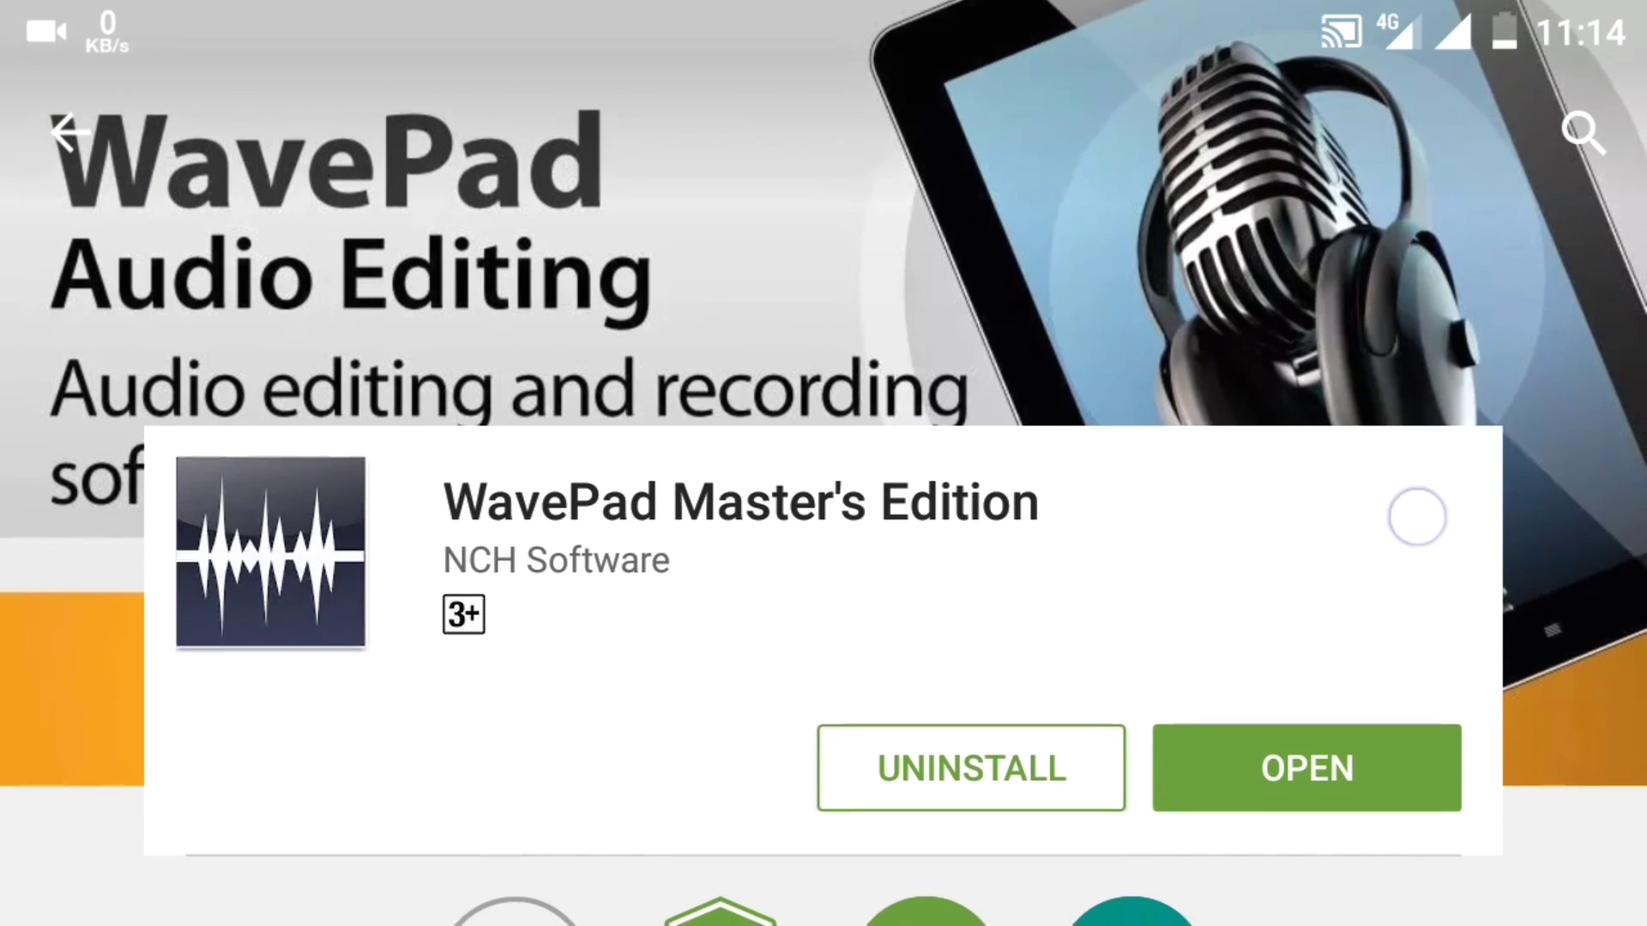
scroll(824, 514, down, 4)
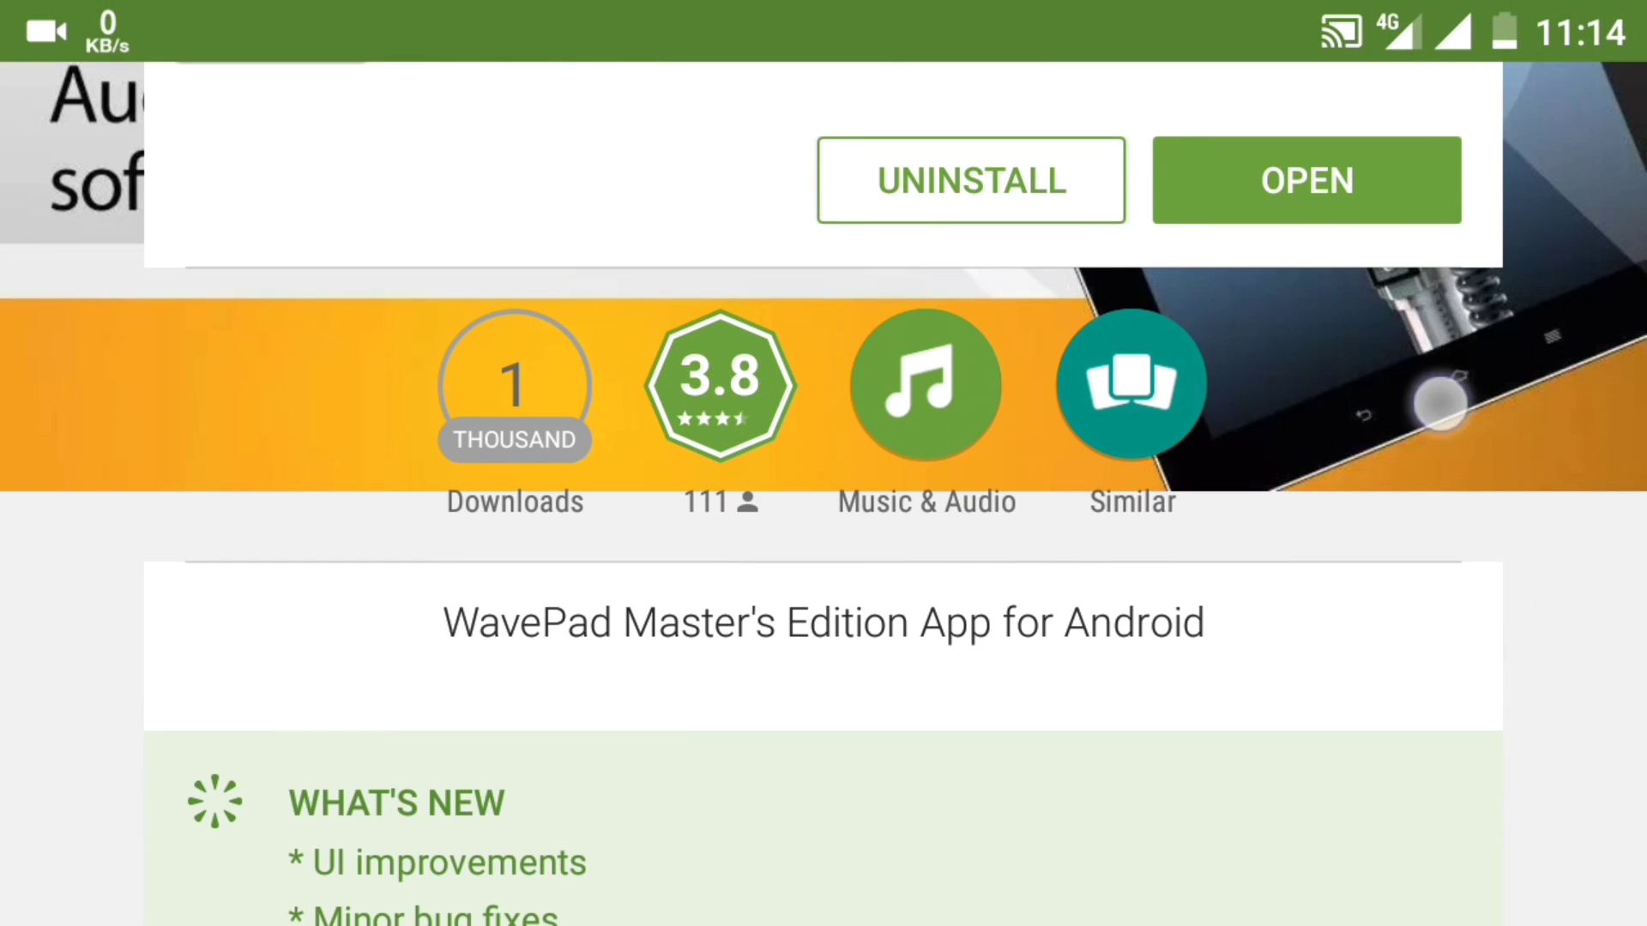
scroll(824, 515, up, 5)
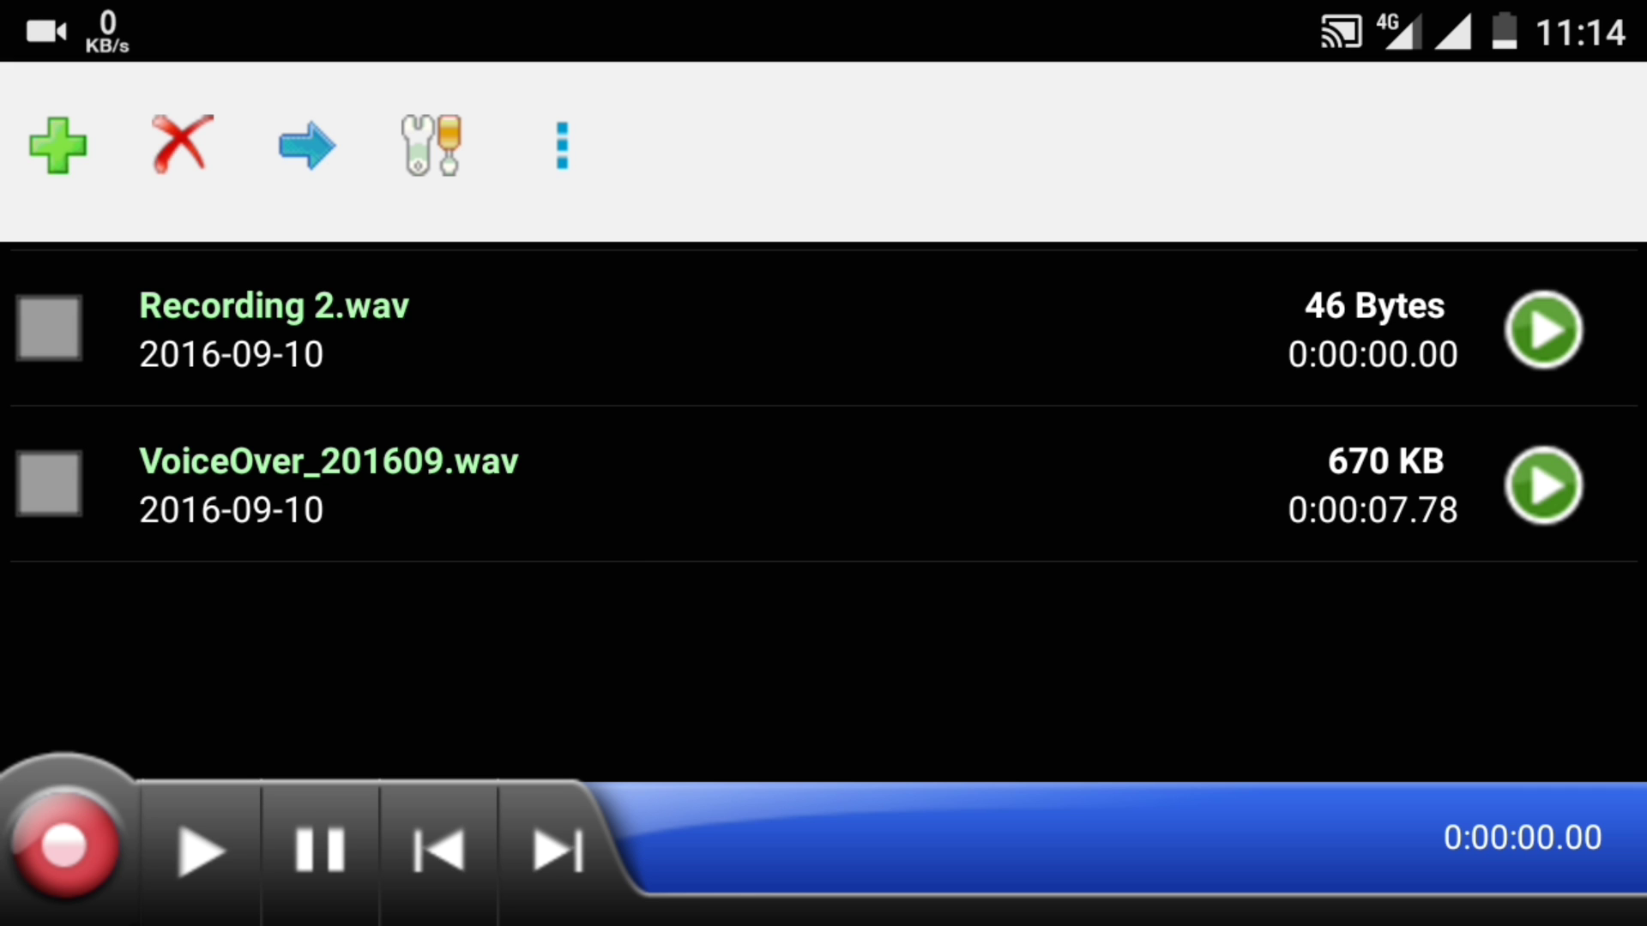
click(64, 845)
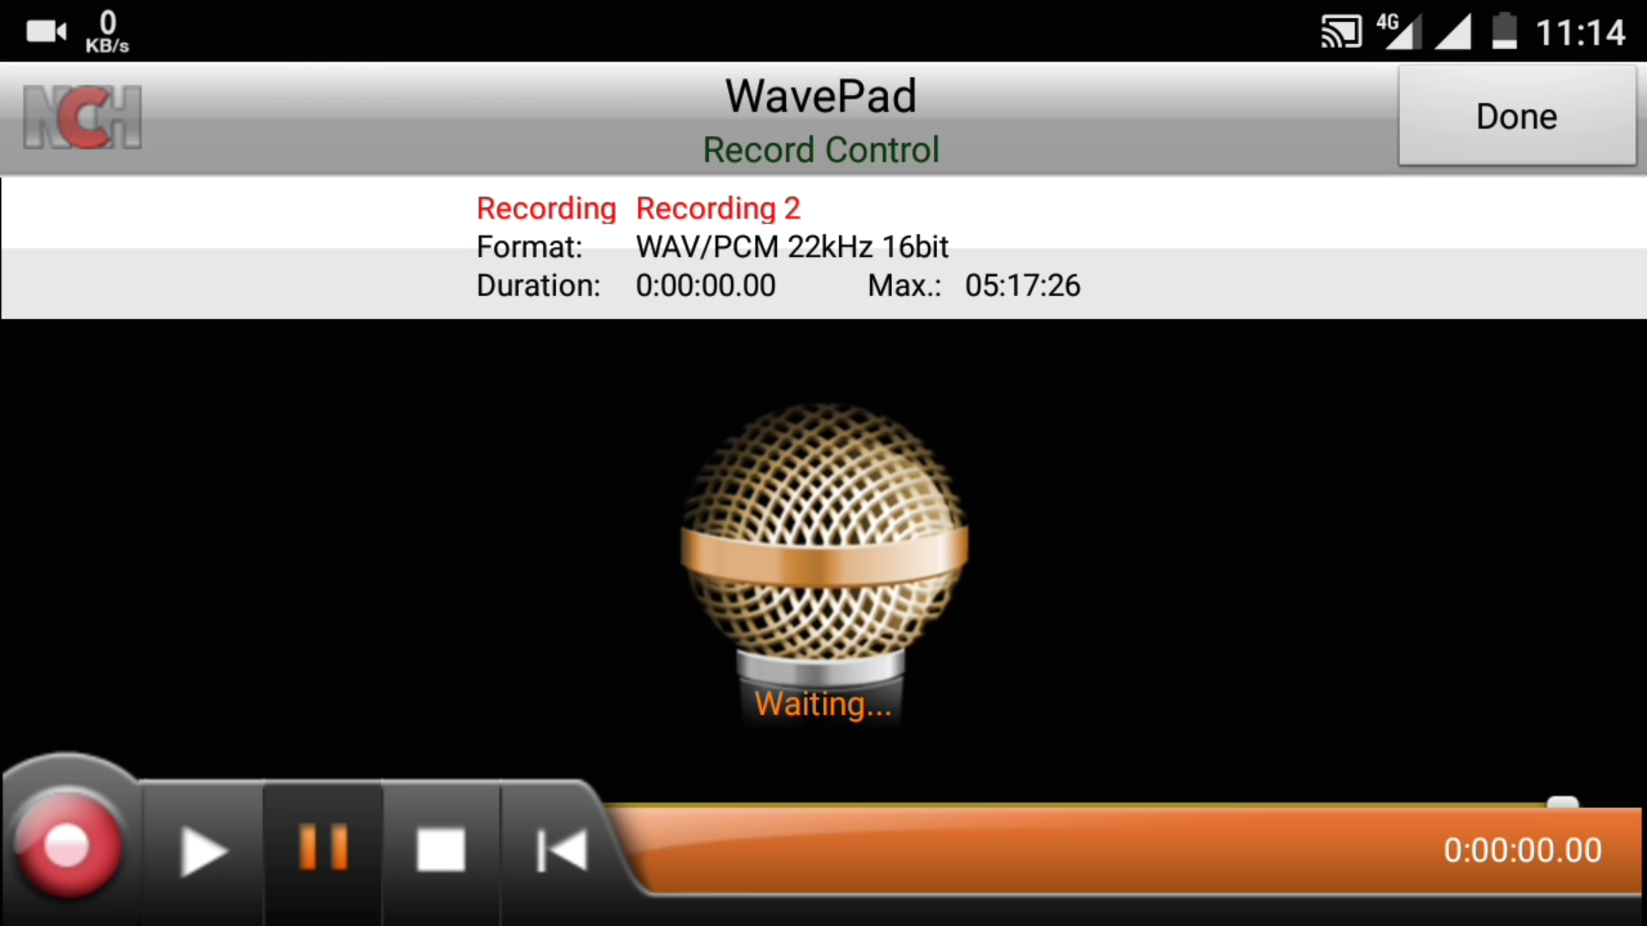
click(1516, 116)
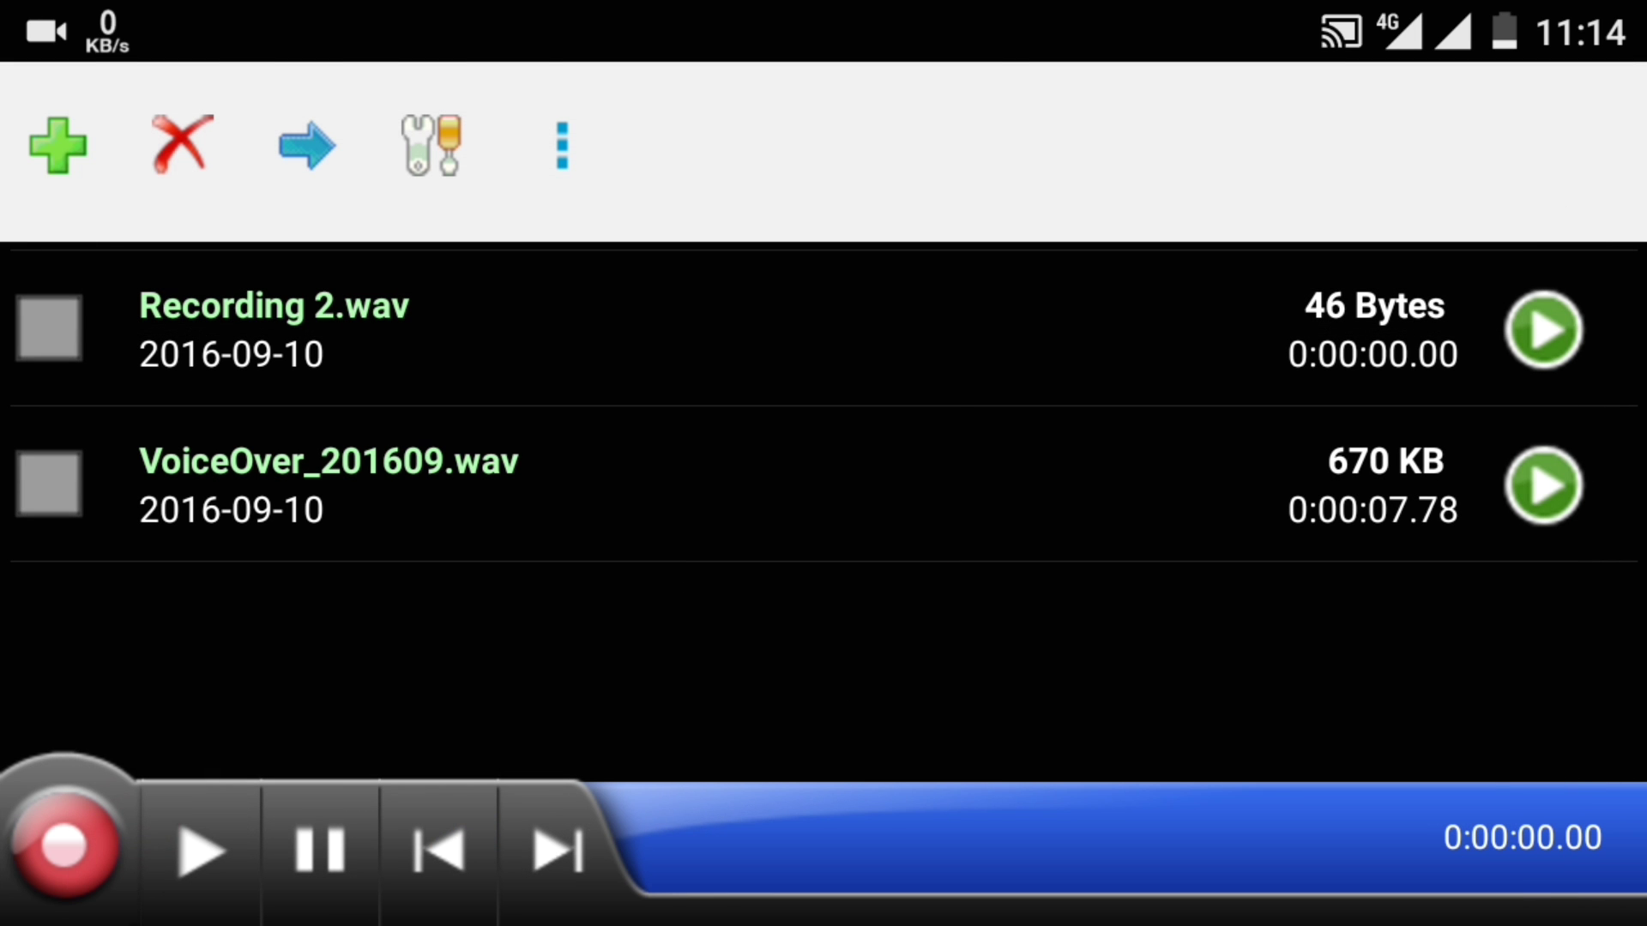
click(59, 145)
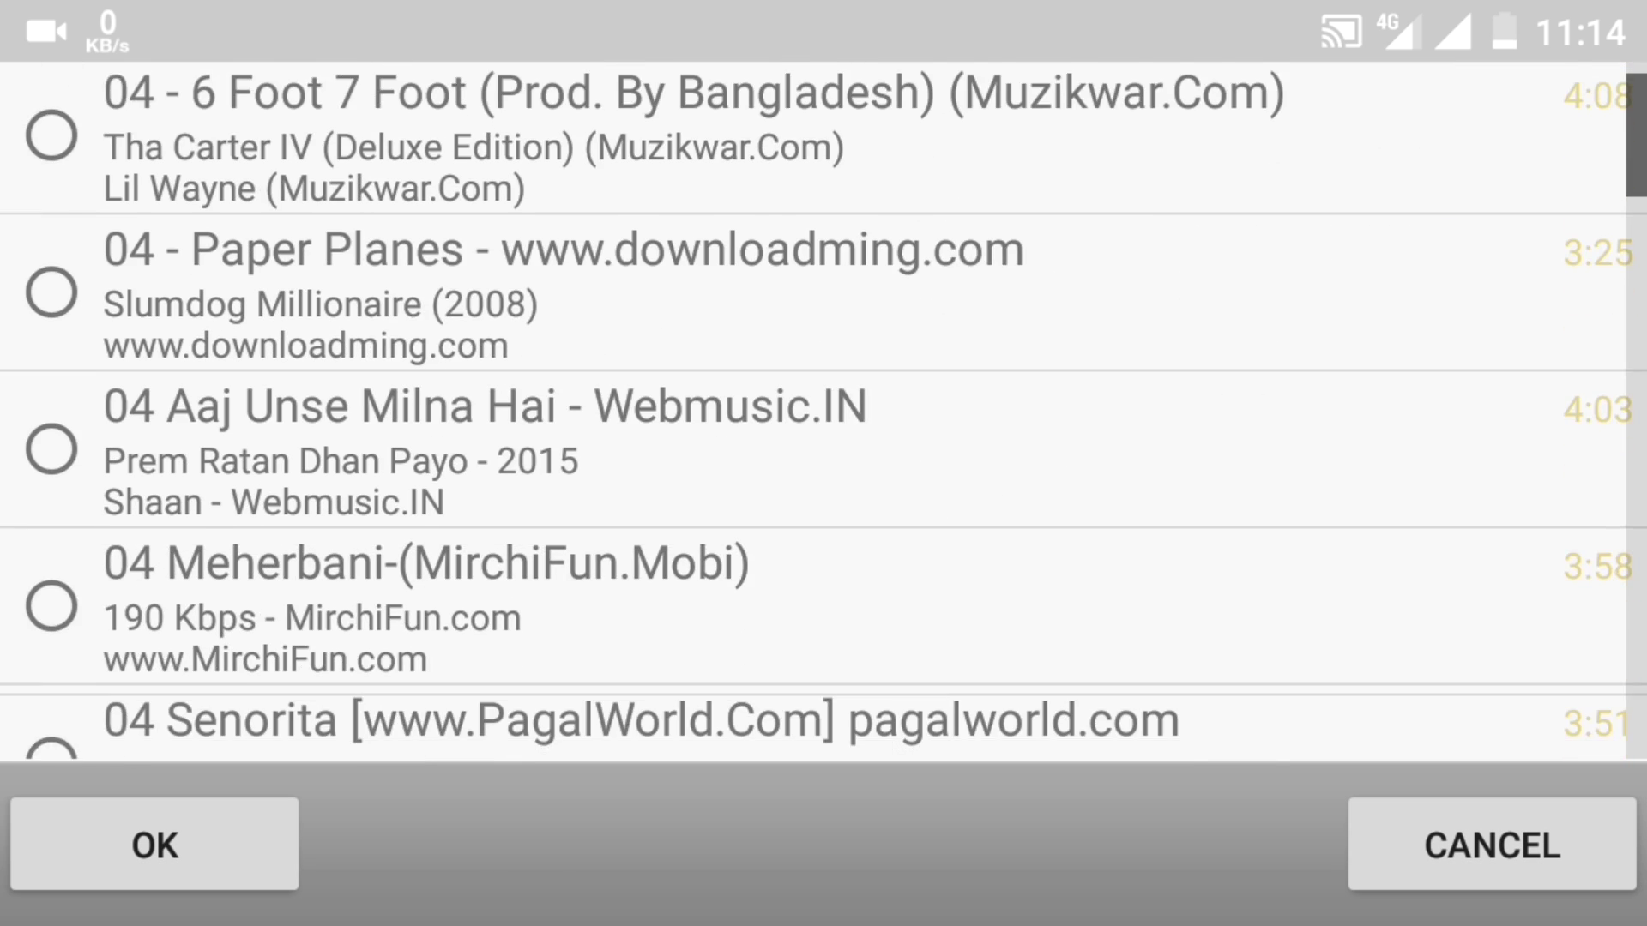
scroll(1338, 387, down, 10)
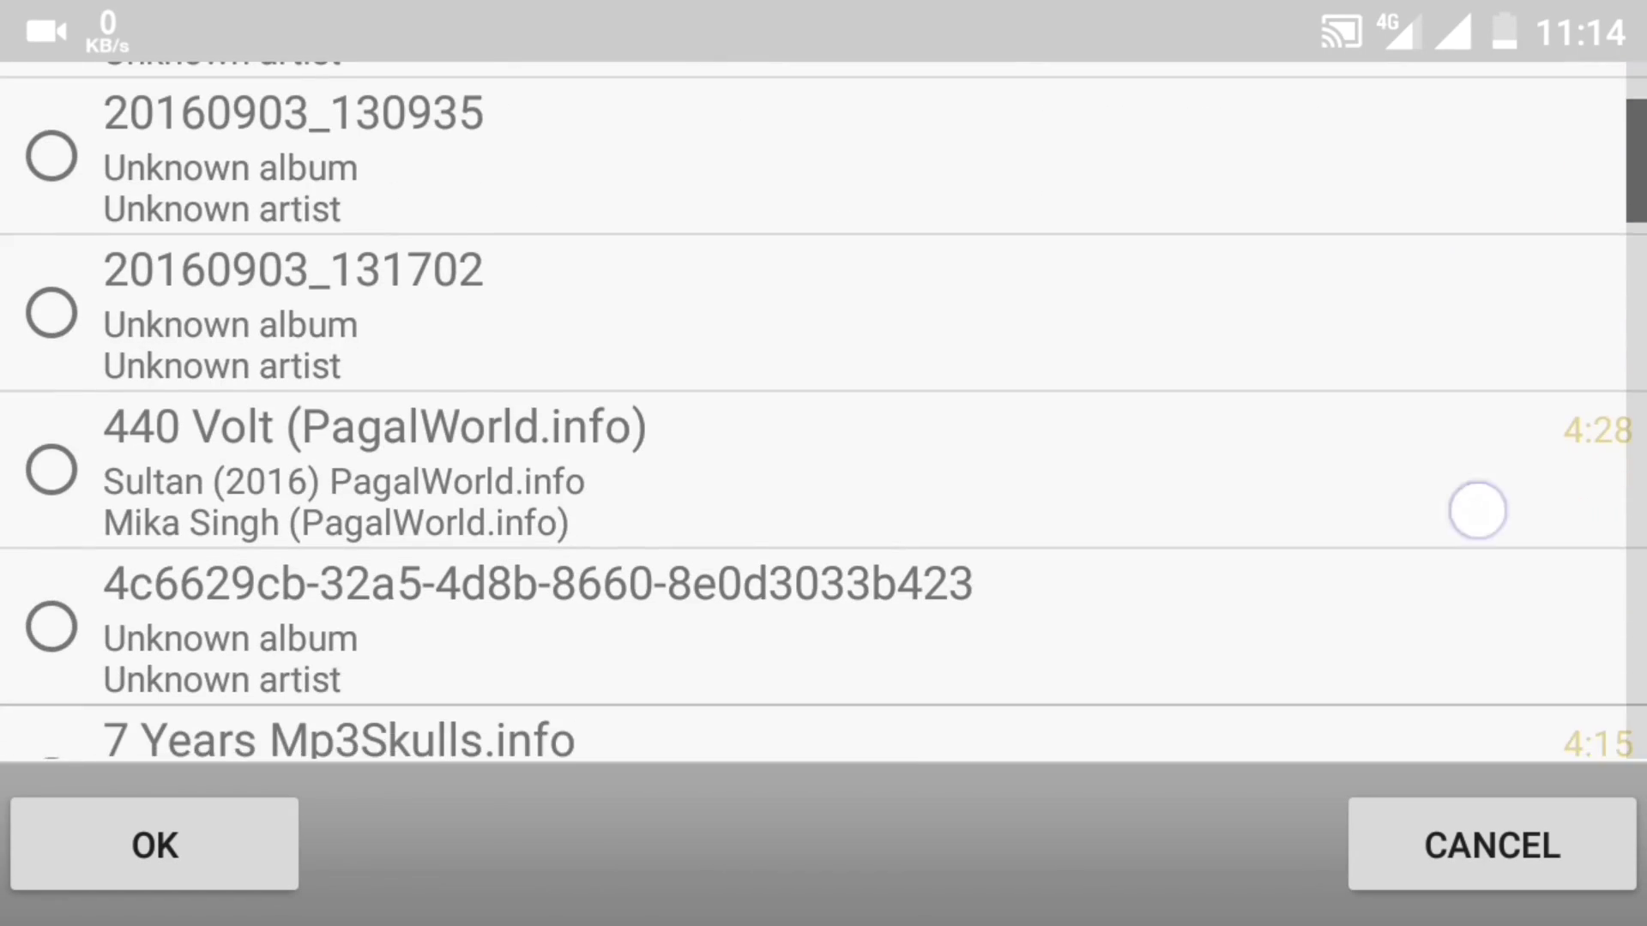
scroll(824, 387, down, 10)
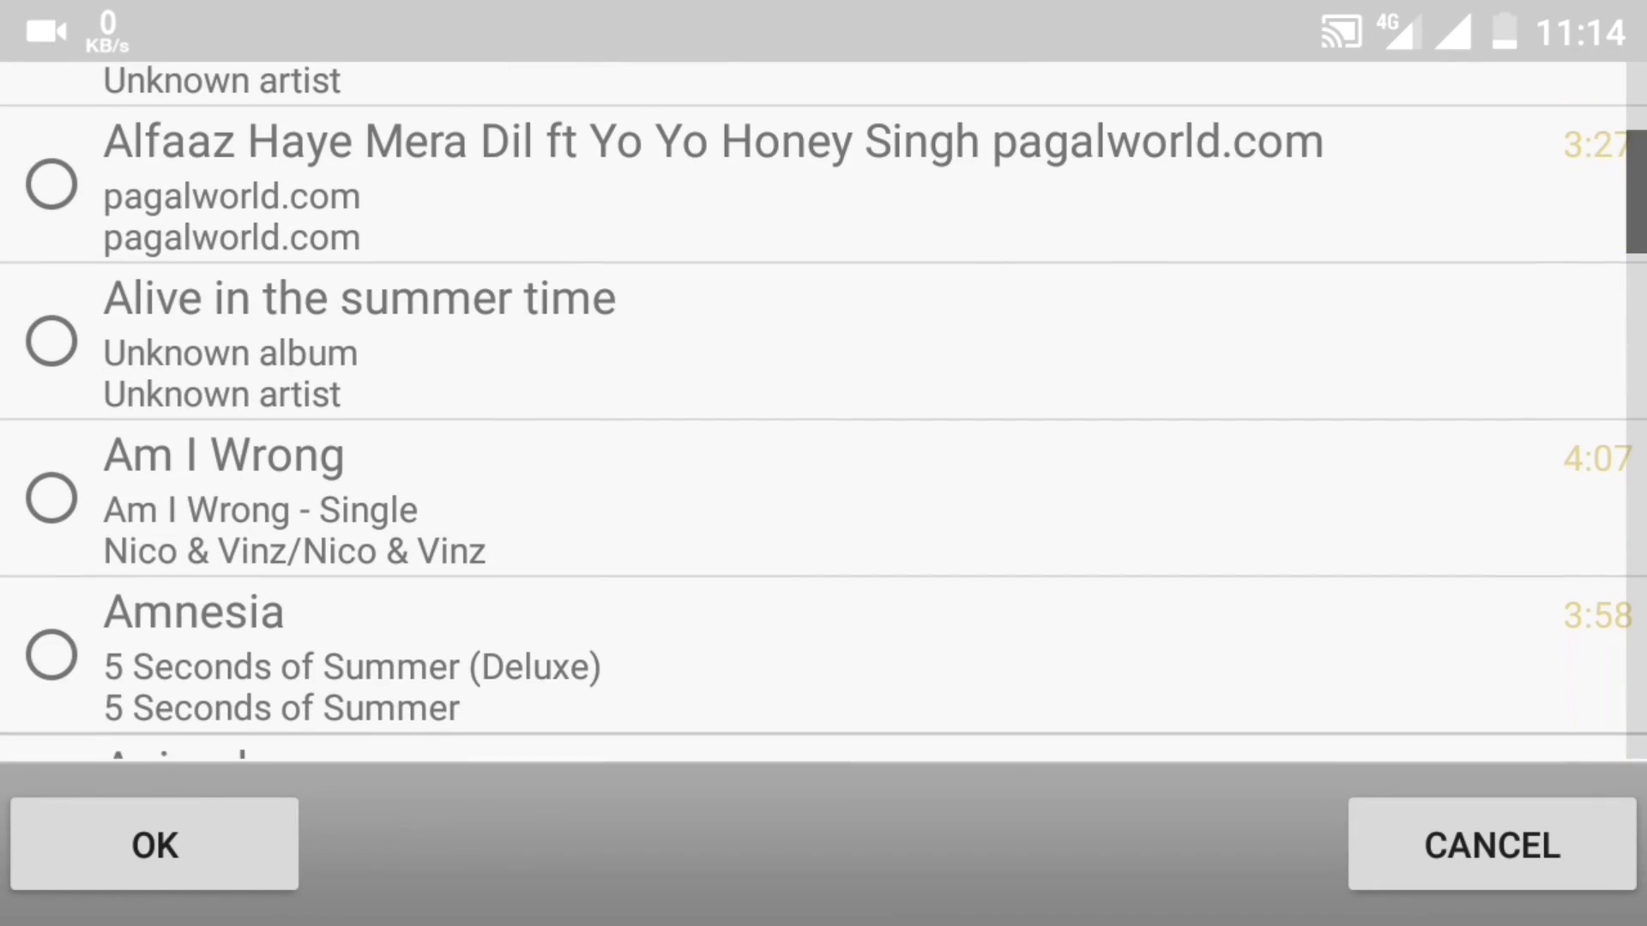
scroll(1481, 496, down, 15)
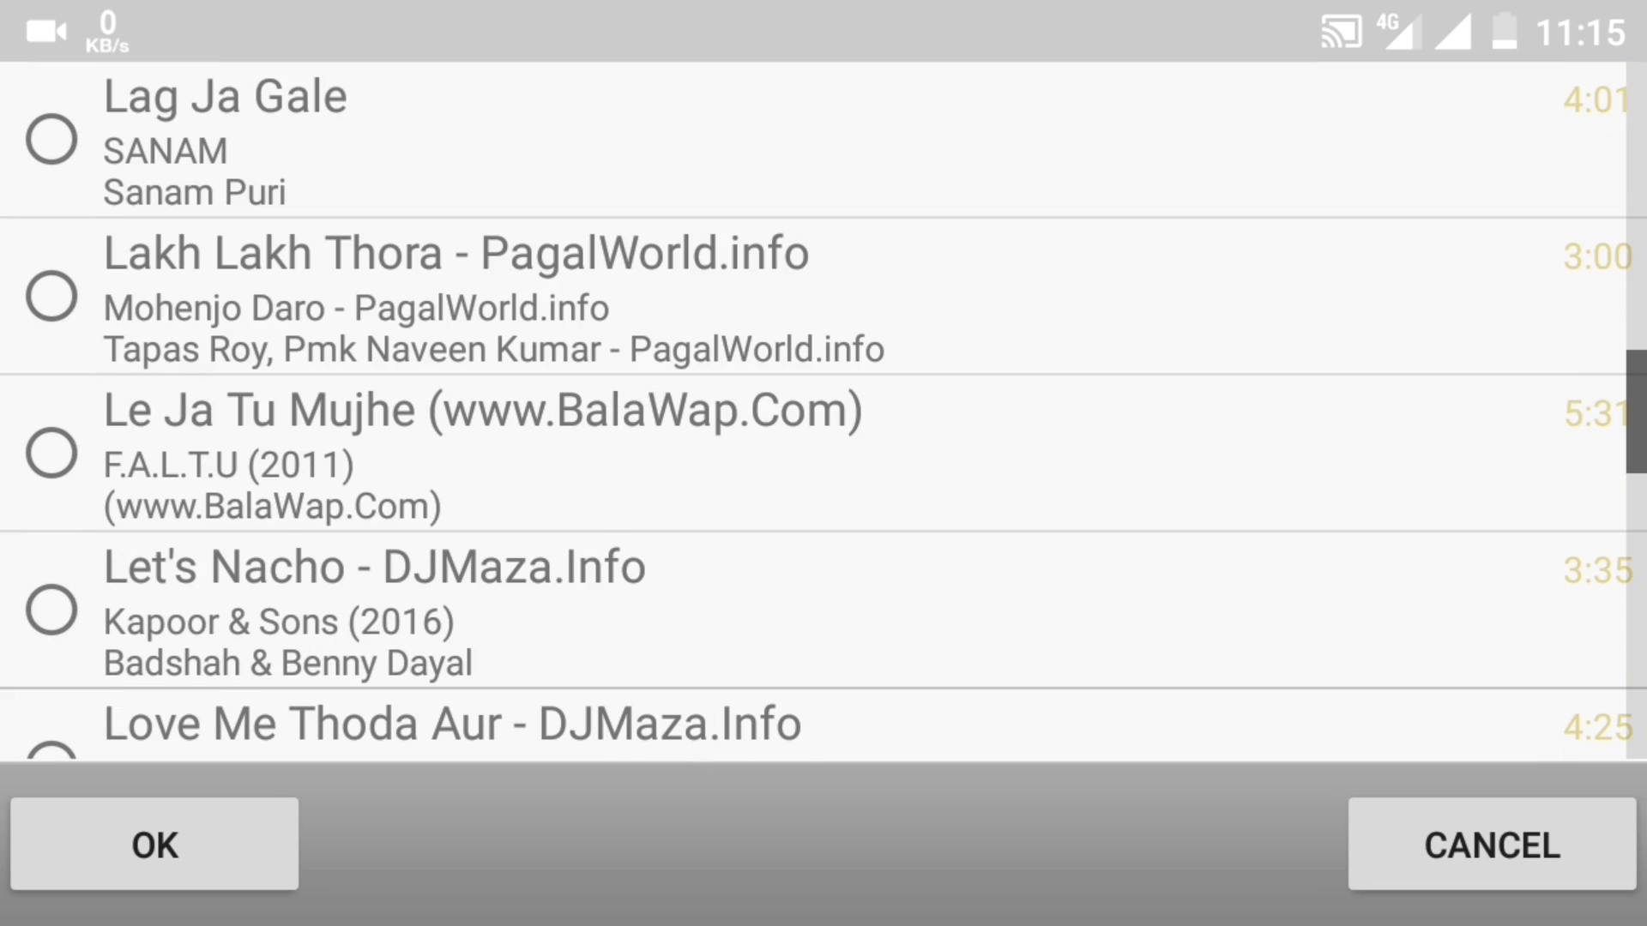
click(1569, 832)
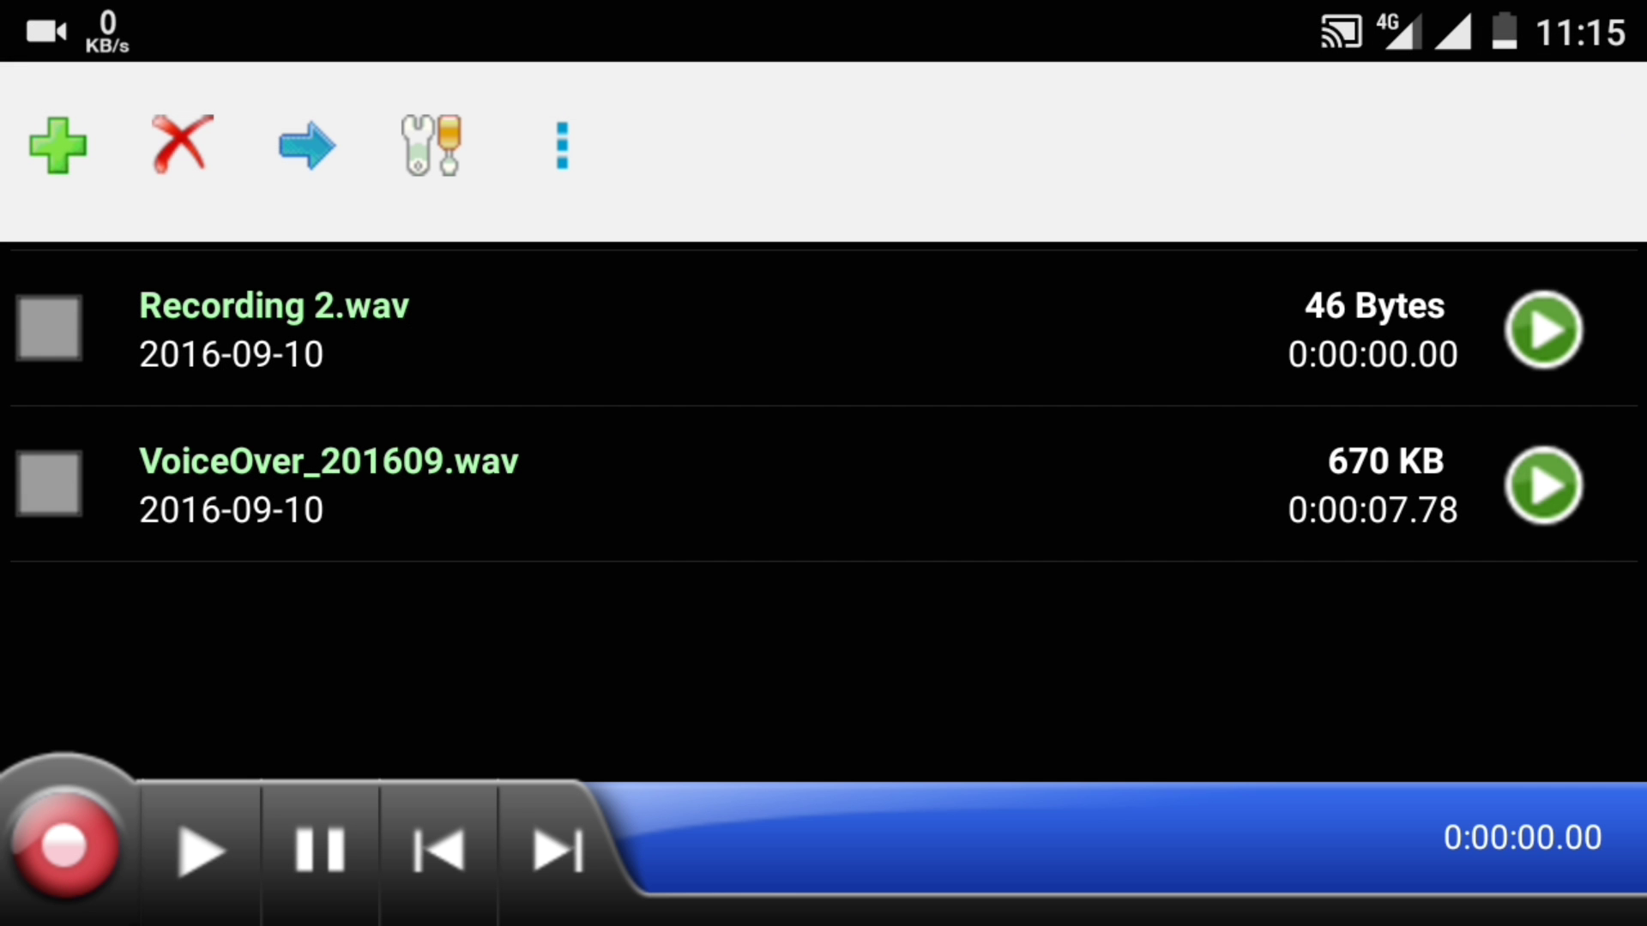
- Open VoiceOver_201609.wav, zoom the waveform and select the silence around 1.1–1.45 s
click(933, 488)
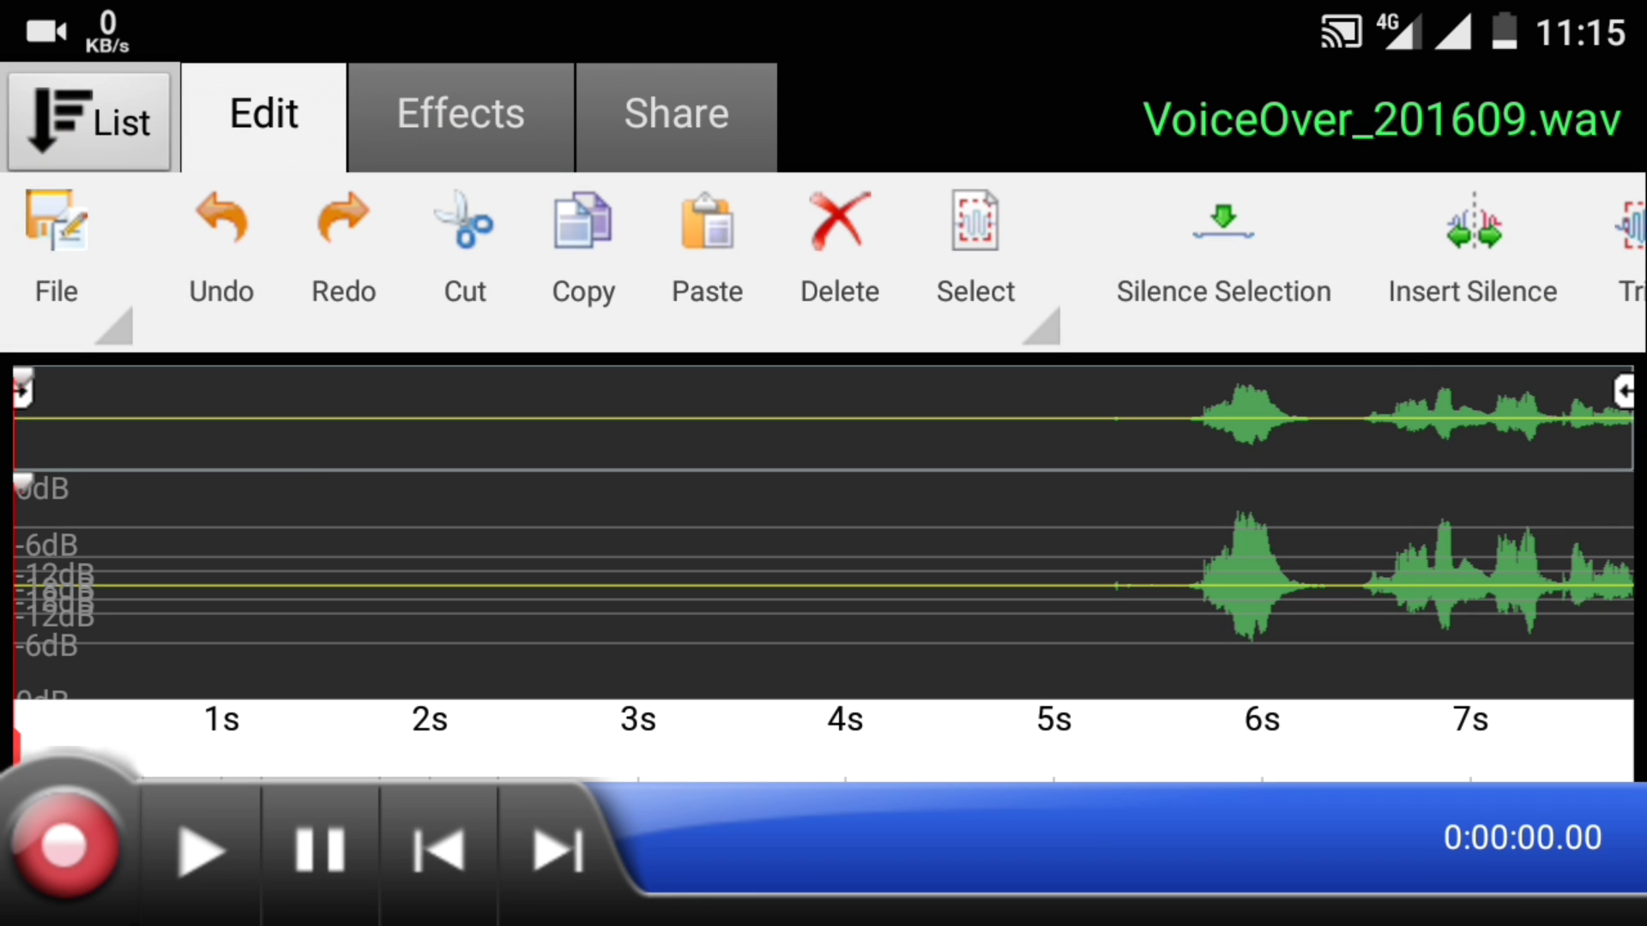
mouse_move(1081, 580)
mouse_down()
mouse_move(1333, 602)
mouse_move(932, 605)
mouse_up()
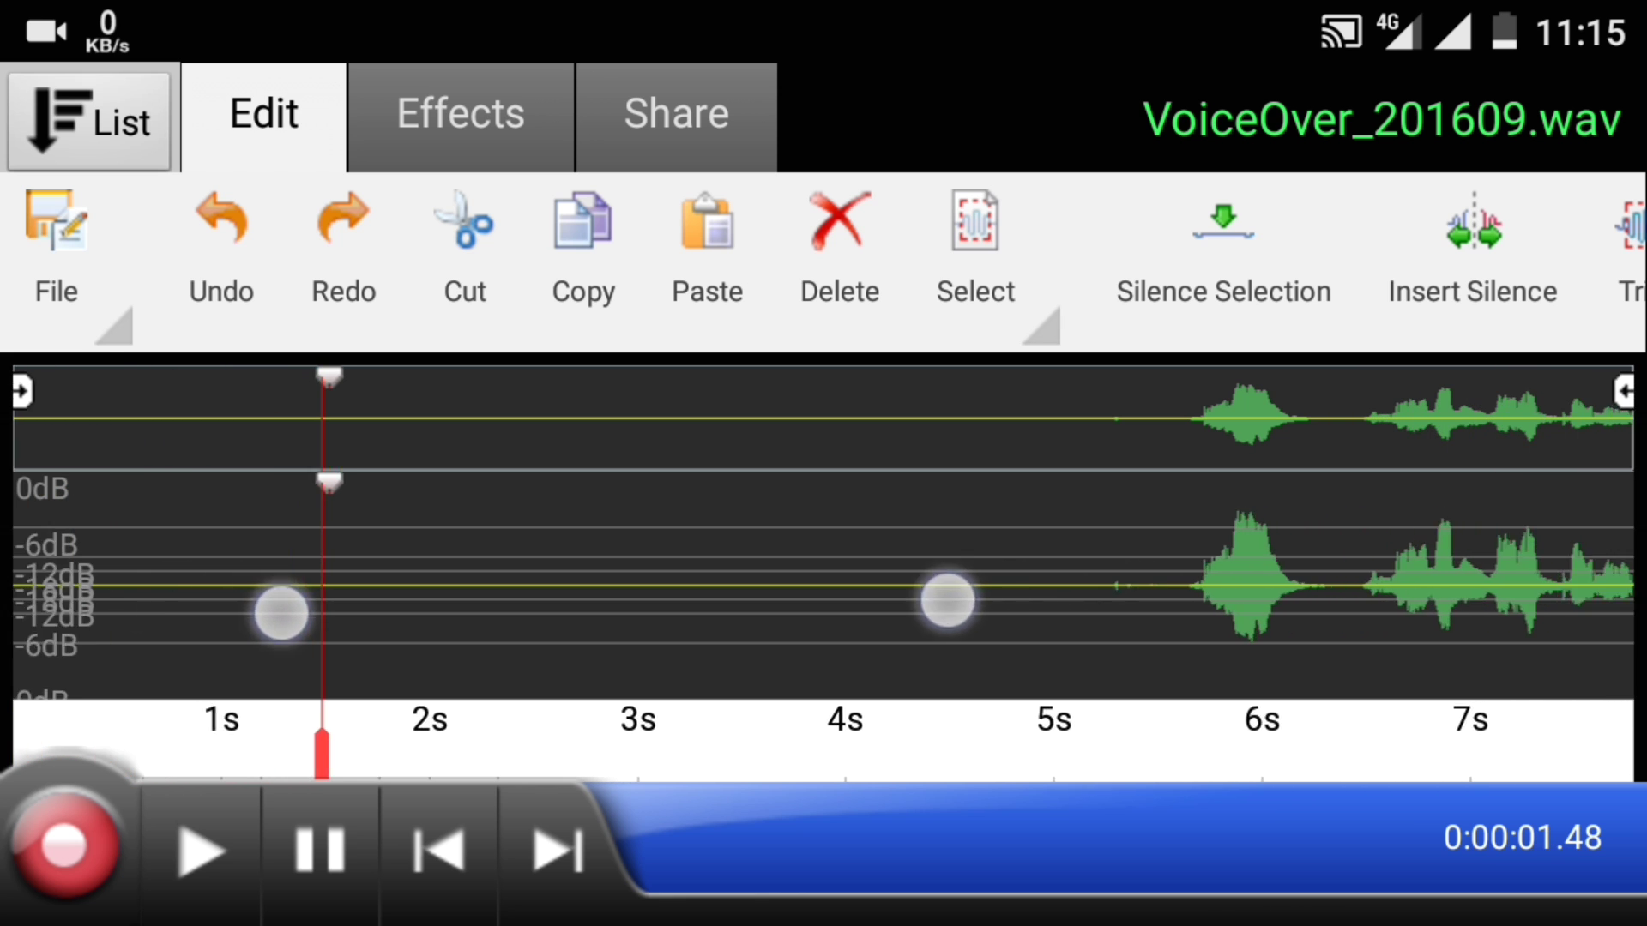
click(290, 615)
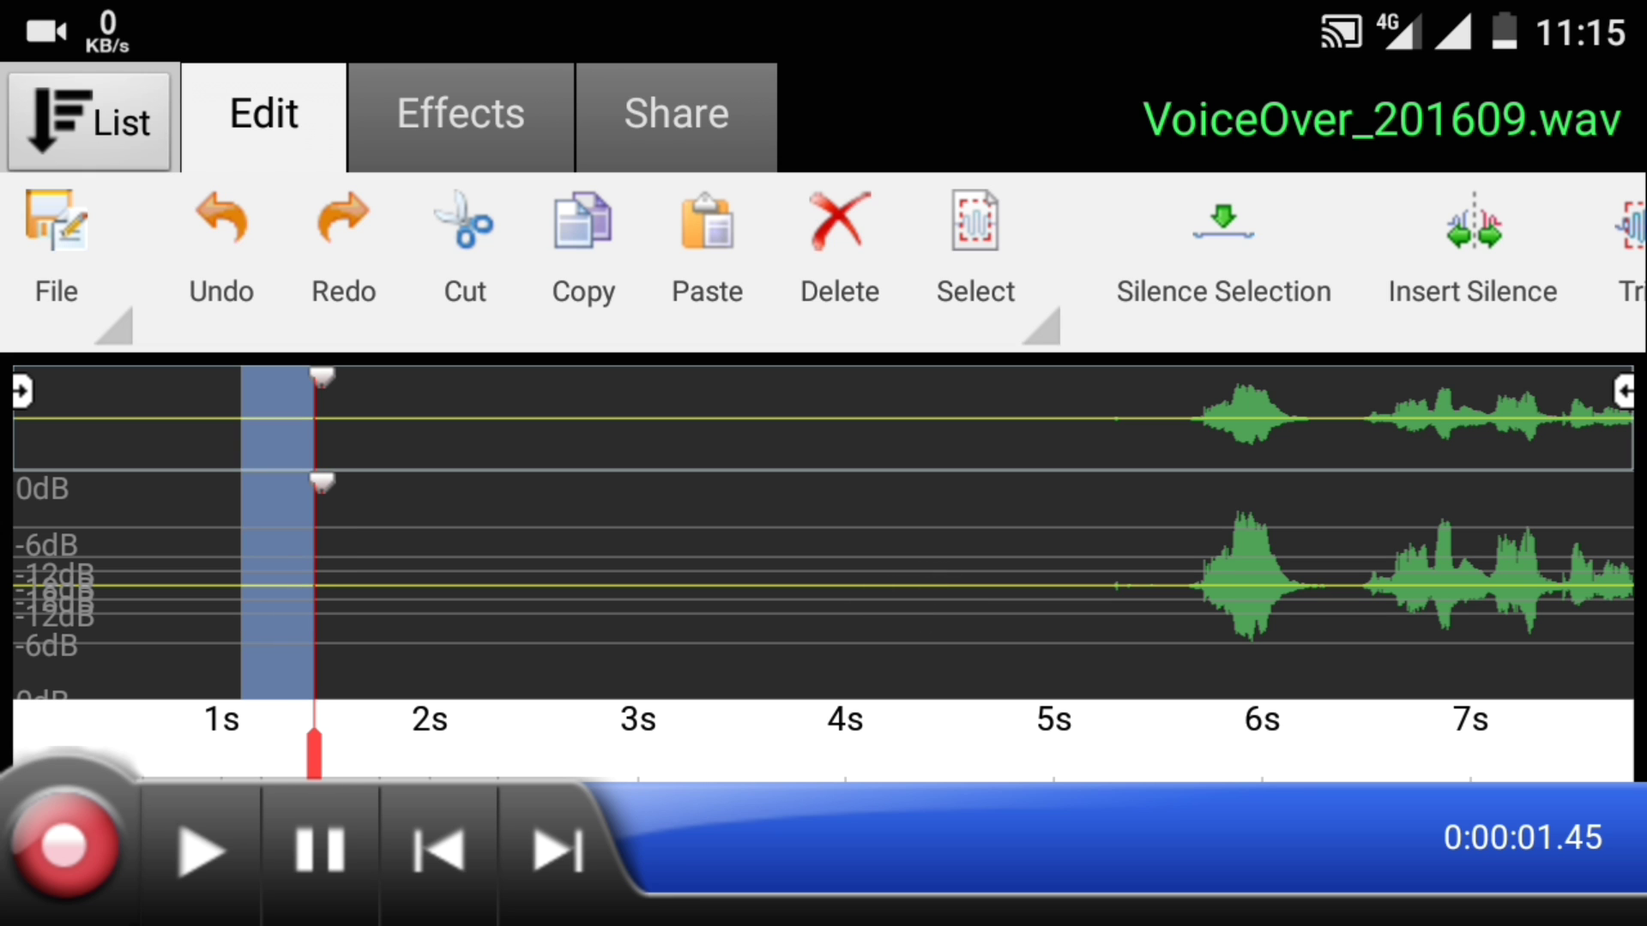
drag(1351, 258, 1081, 257)
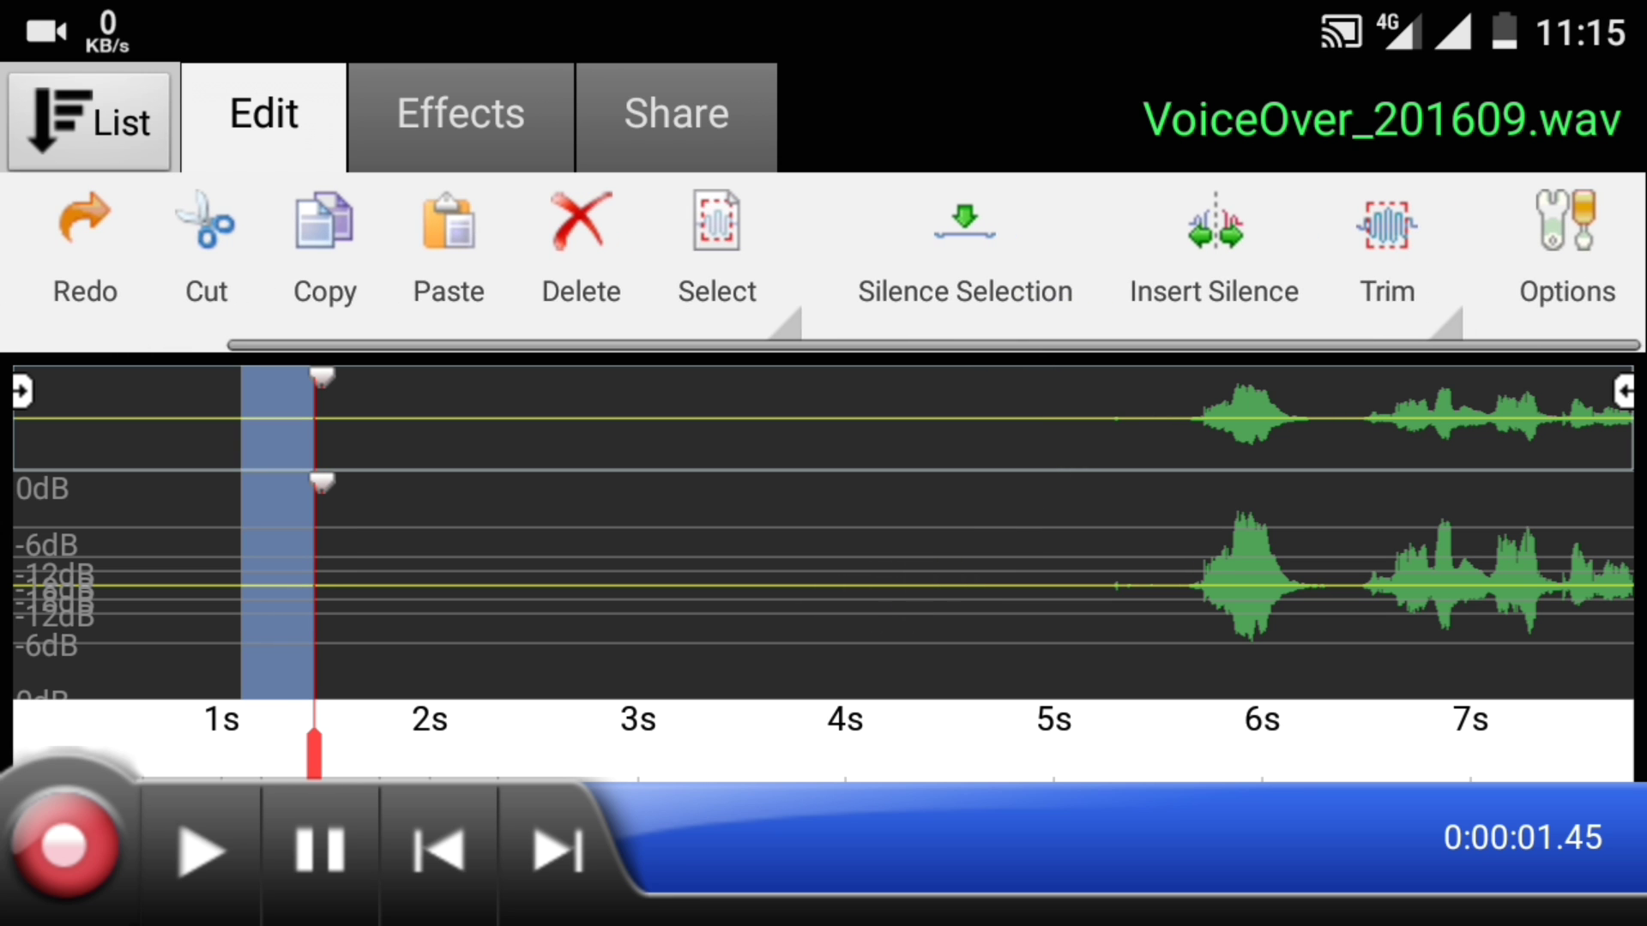
drag(1402, 257, 1646, 257)
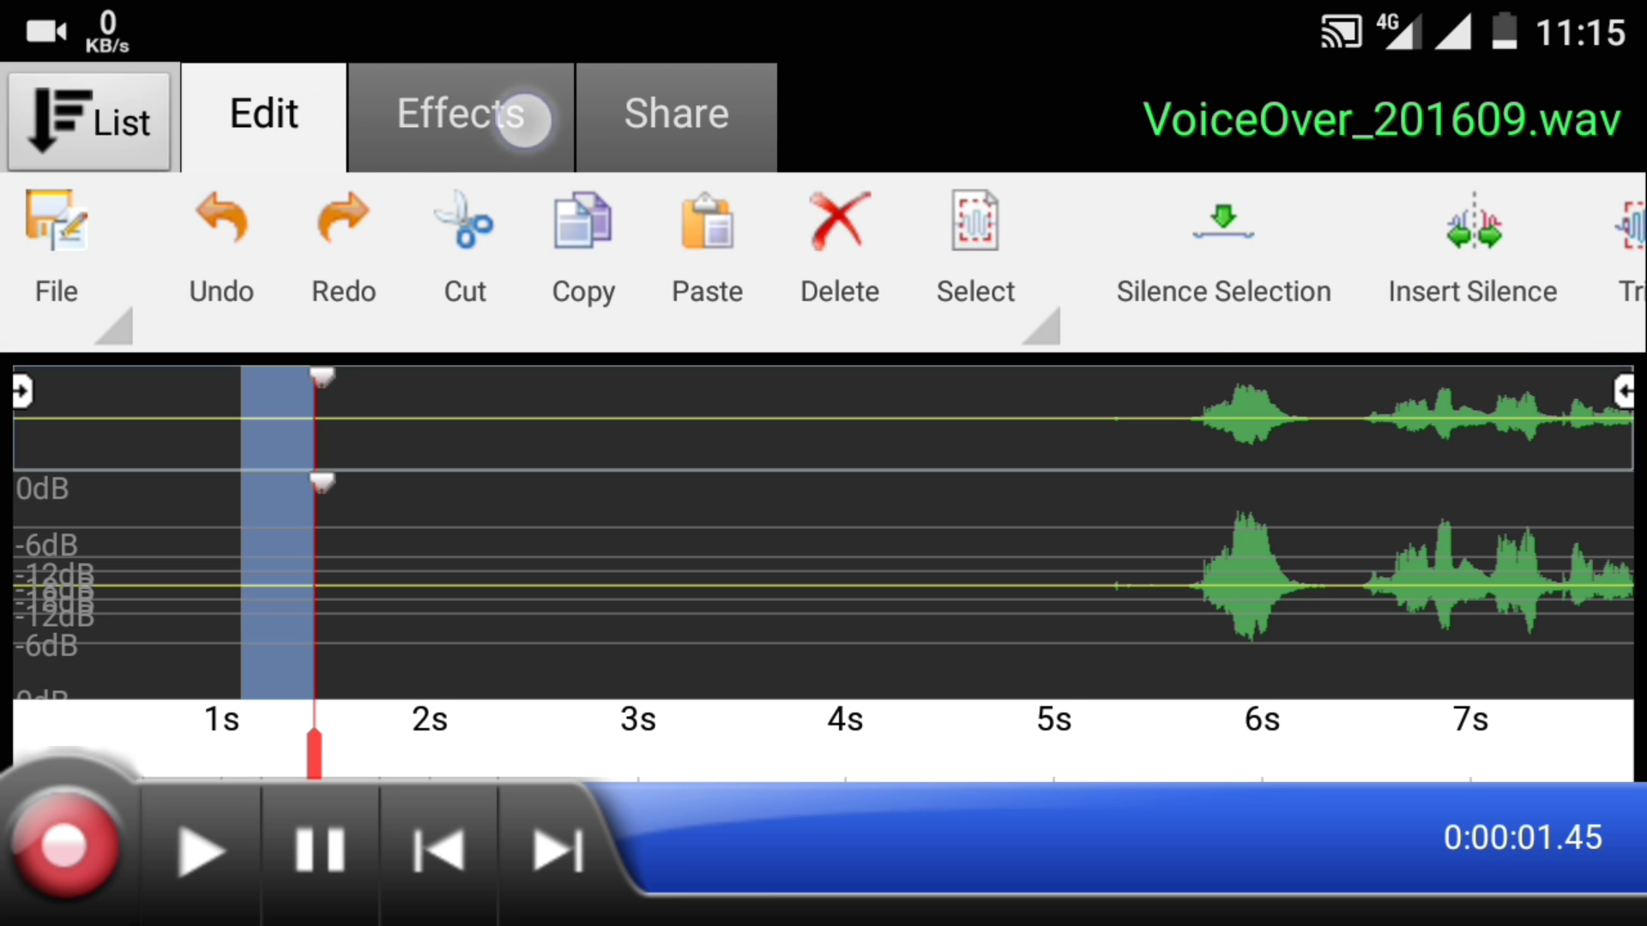
- Browse the Cleanup effects list under Effects, then close it
click(528, 118)
mouse_move(1500, 310)
mouse_down()
mouse_move(1210, 373)
mouse_move(959, 463)
mouse_up()
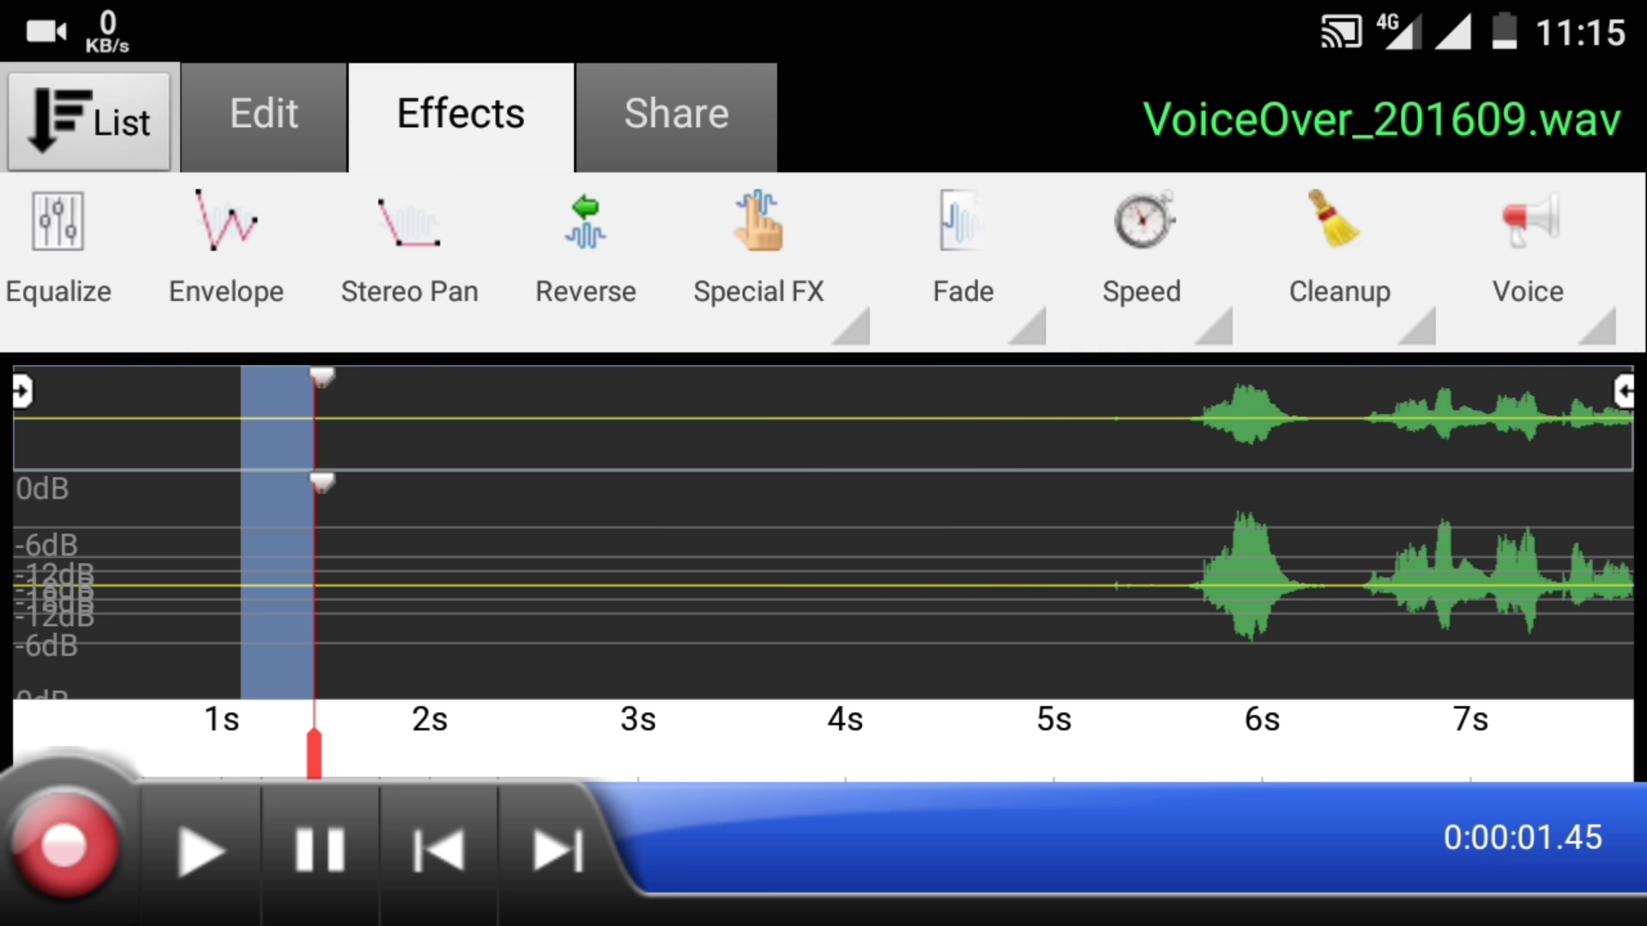
click(1340, 258)
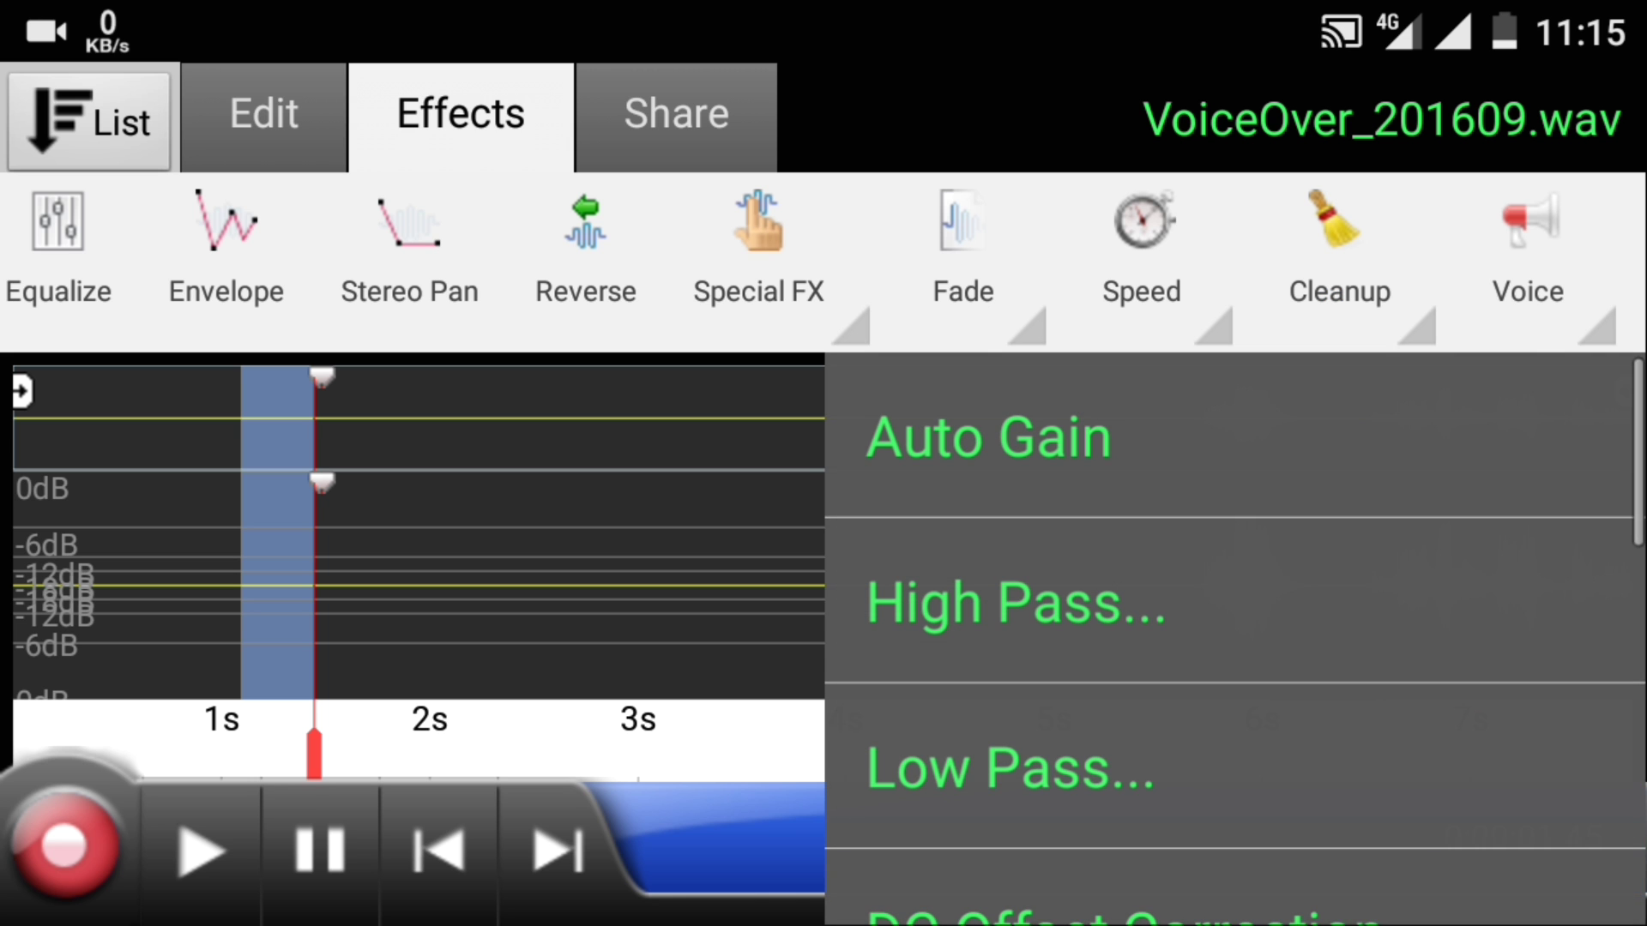
drag(1503, 673, 1503, 594)
drag(1504, 772, 1503, 595)
mouse_move(1504, 721)
mouse_down()
mouse_move(1504, 553)
mouse_move(1531, 412)
mouse_up()
drag(1467, 695, 1467, 605)
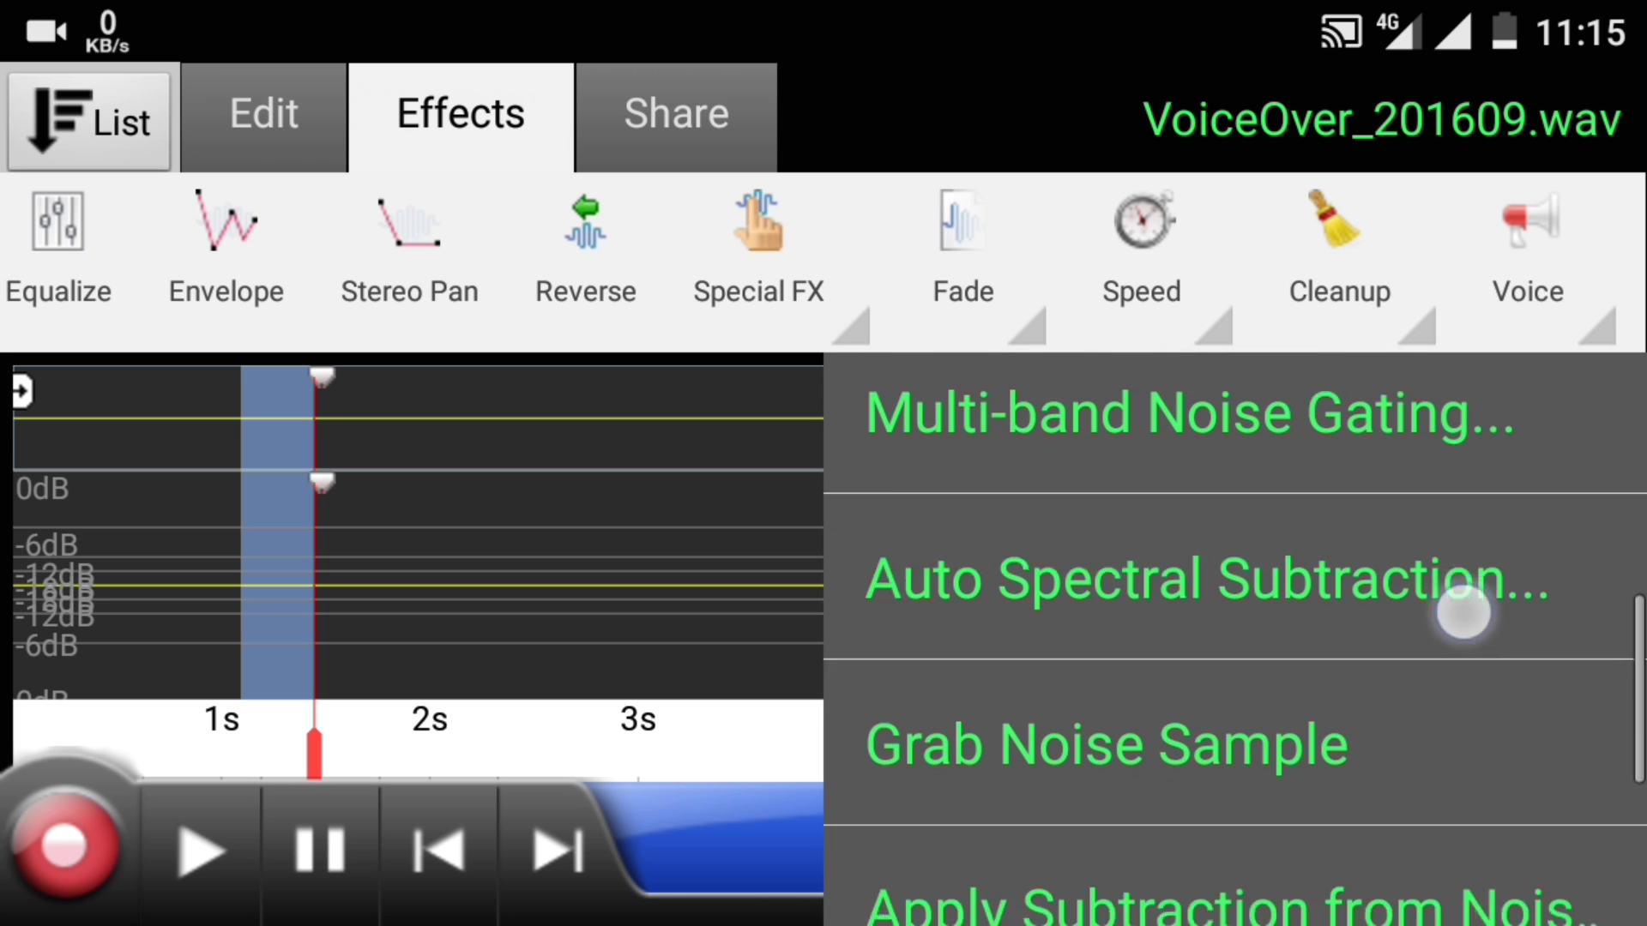
drag(1491, 670, 1503, 536)
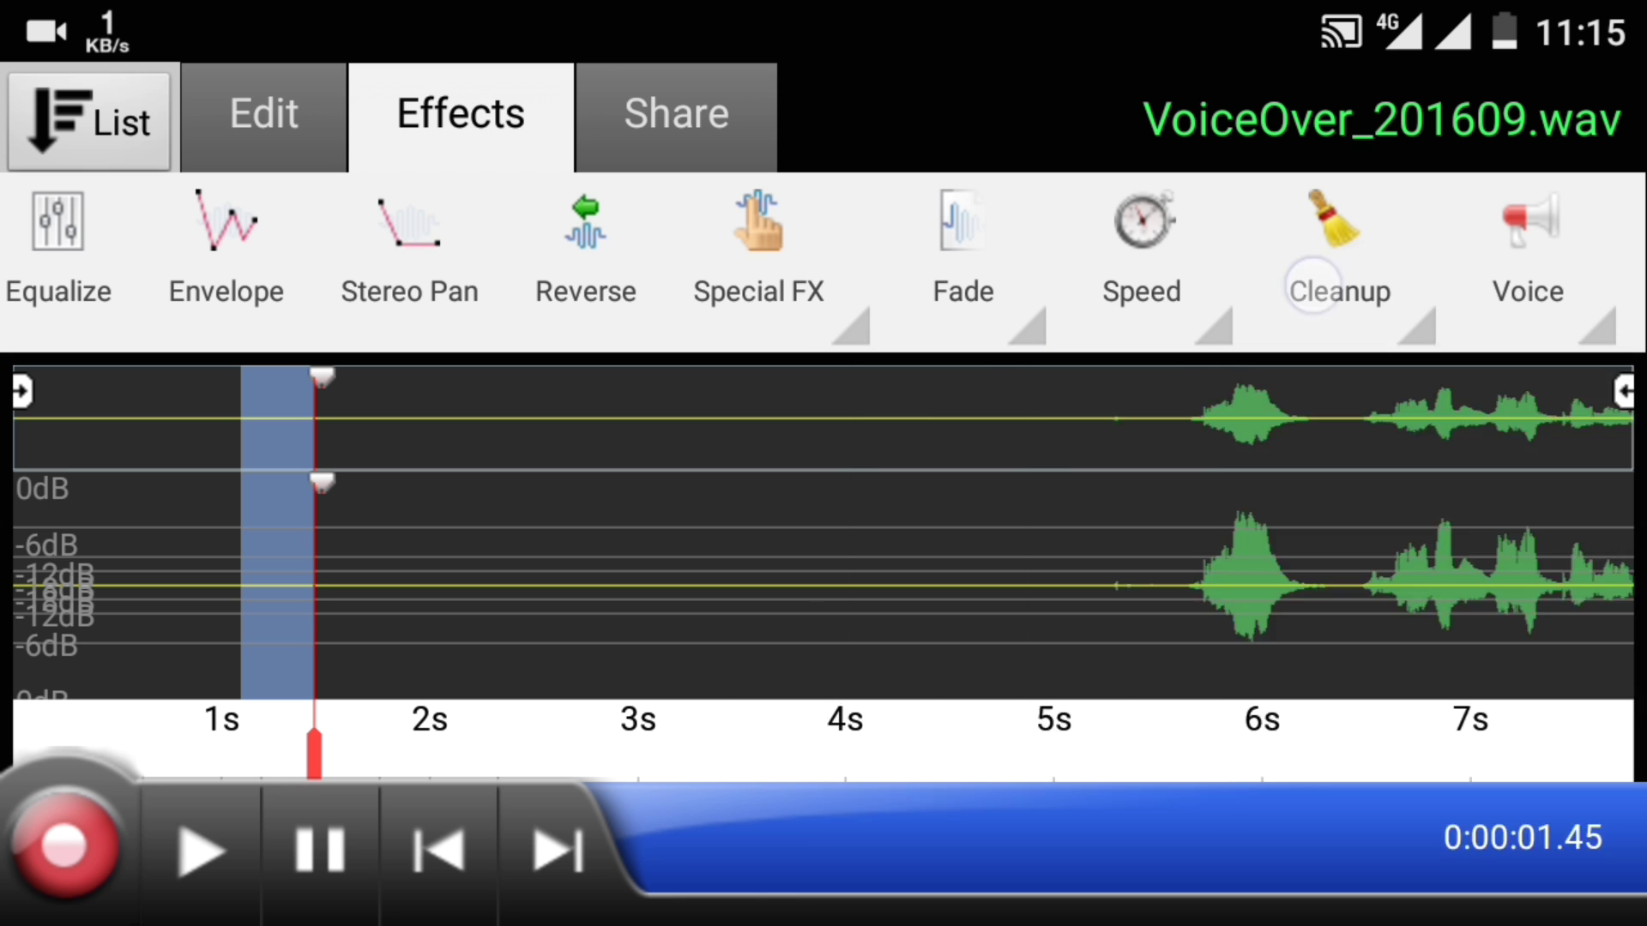
click(1108, 627)
- Select the quiet stretch starting near 2.5 s and apply a Cleanup effect to it as the noise sample
drag(527, 483, 1075, 580)
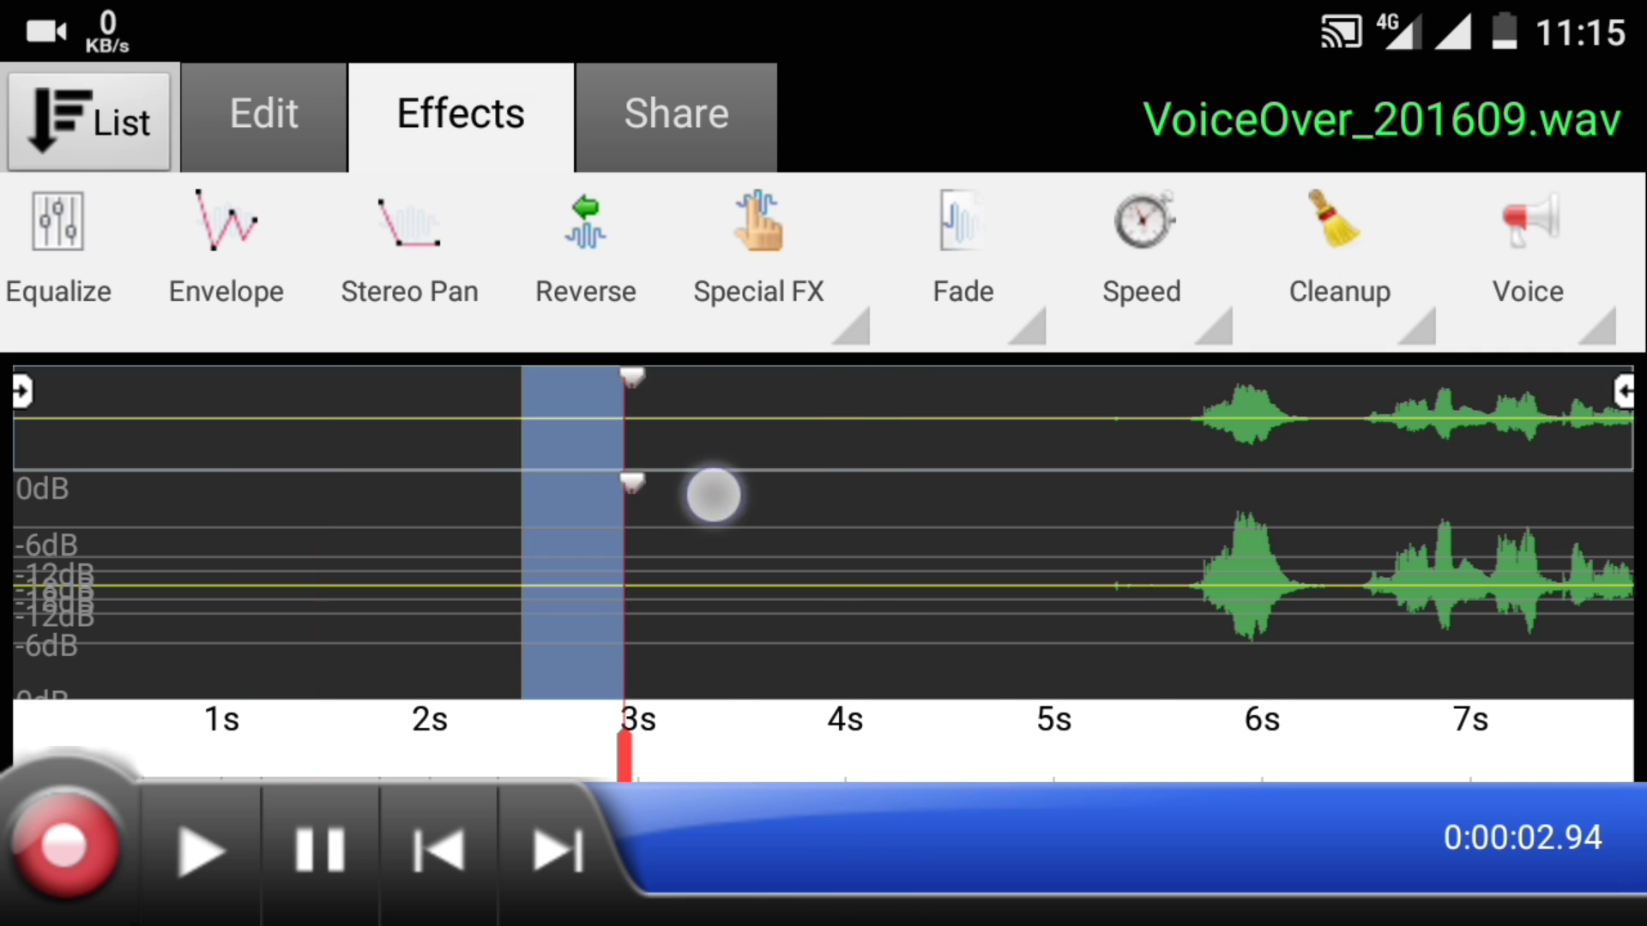
click(1340, 252)
drag(1235, 772, 1235, 450)
drag(1236, 515, 1236, 643)
click(1287, 682)
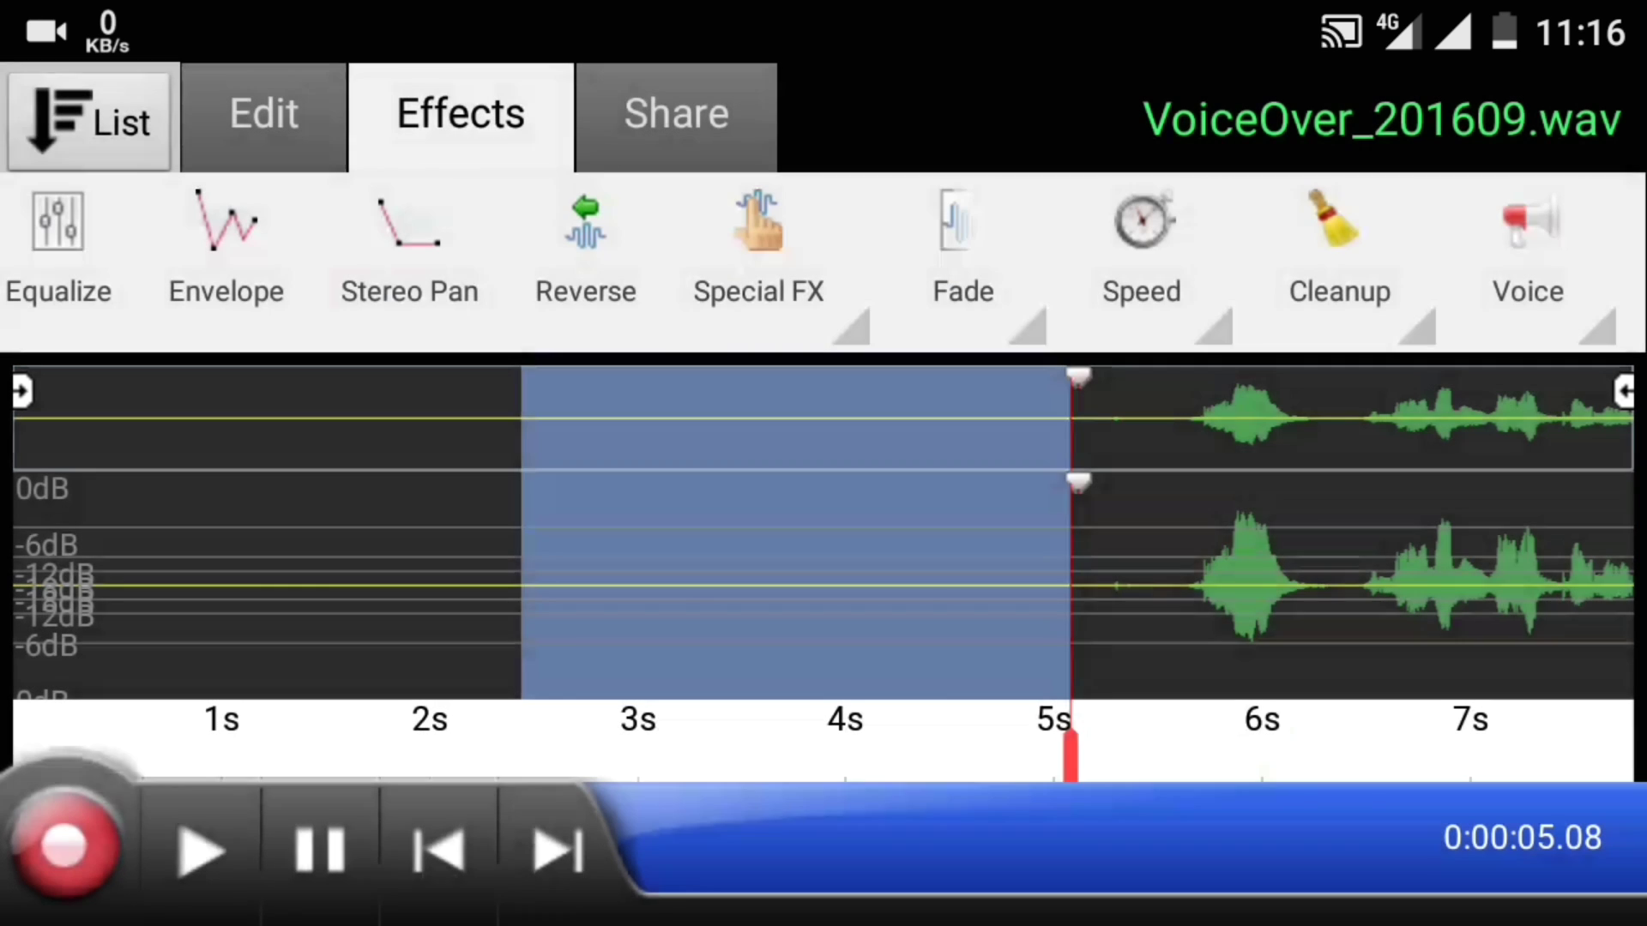
- Select the whole recording and apply Subtraction from Noise Sample
click(42, 553)
click(48, 477)
drag(48, 566, 1628, 605)
click(1339, 251)
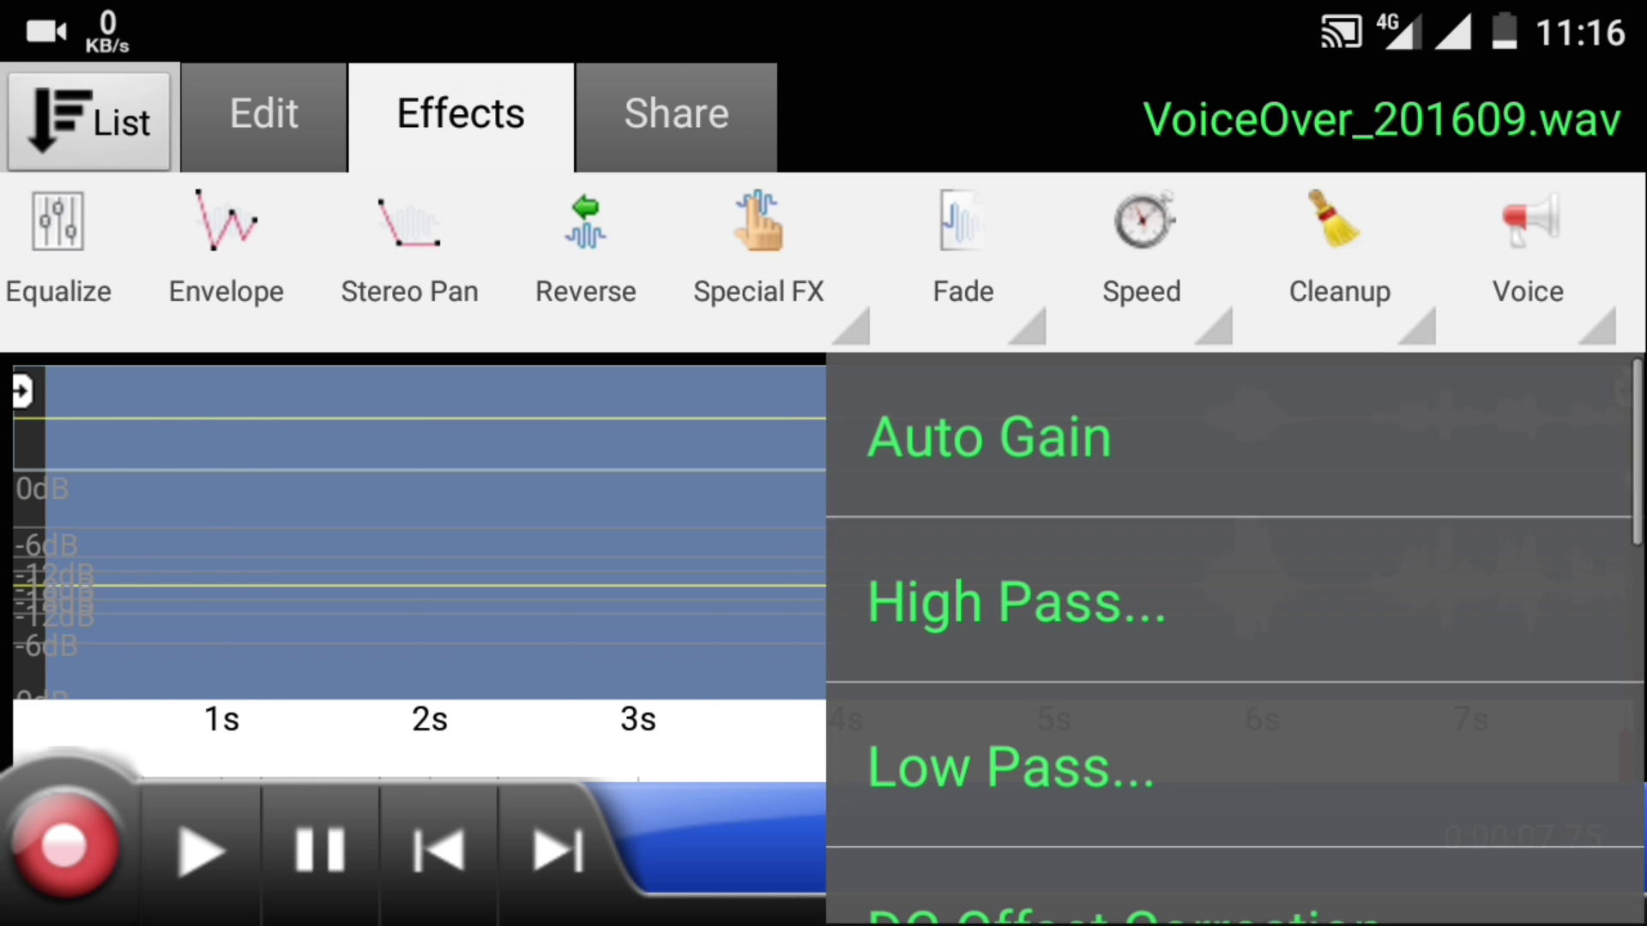
drag(1525, 720, 1524, 386)
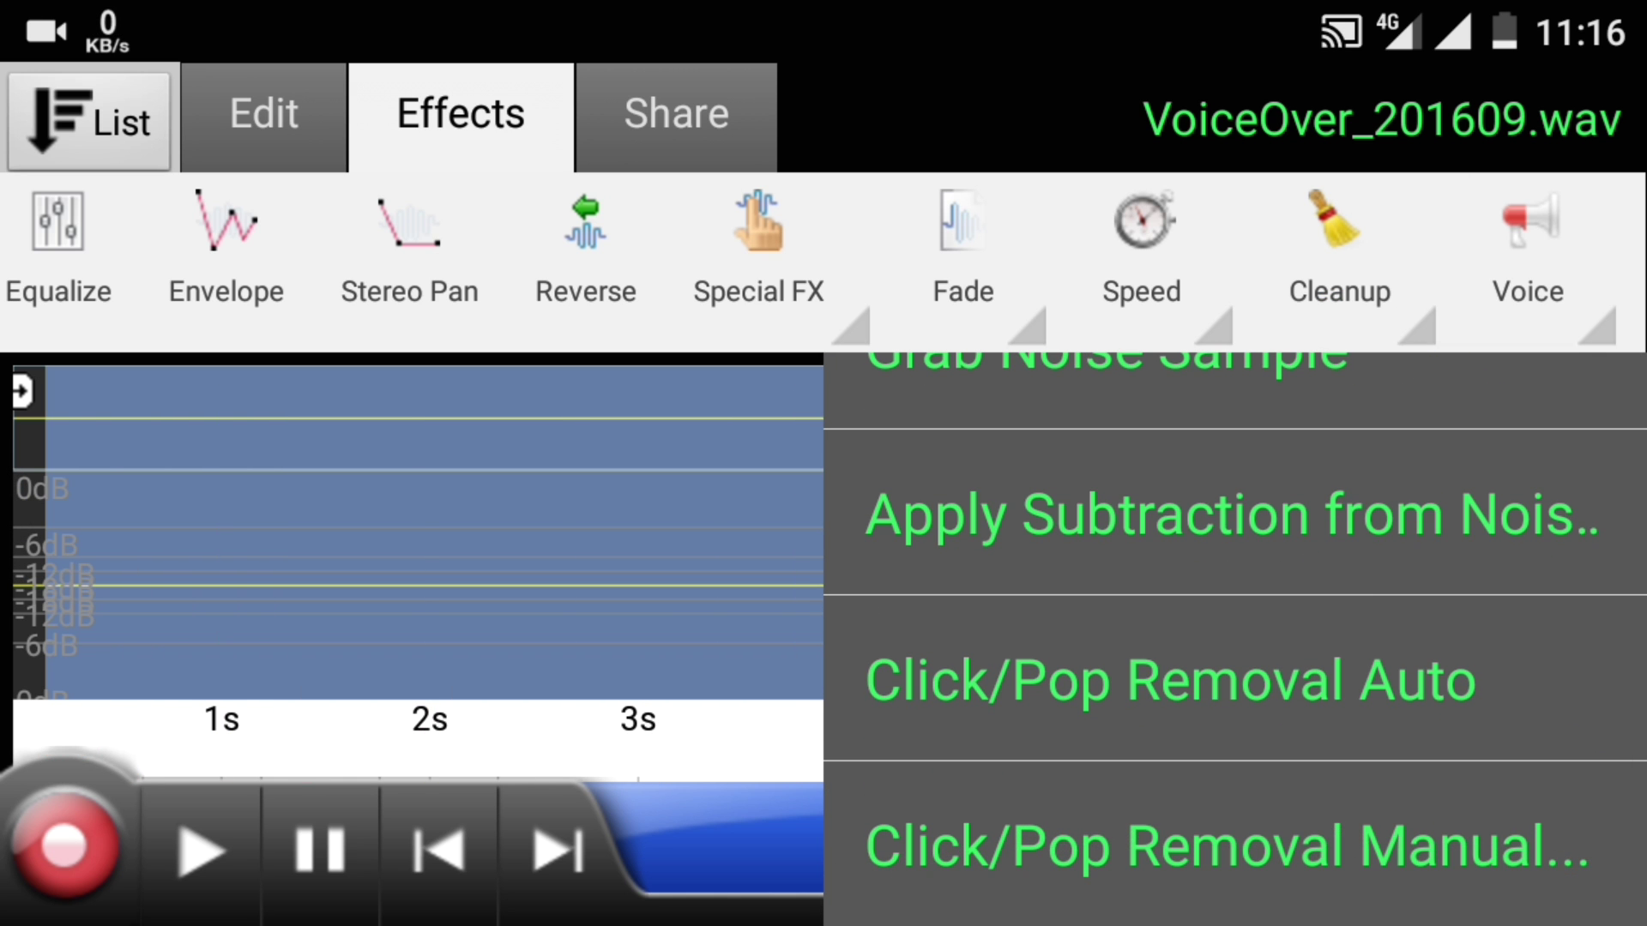
click(1234, 515)
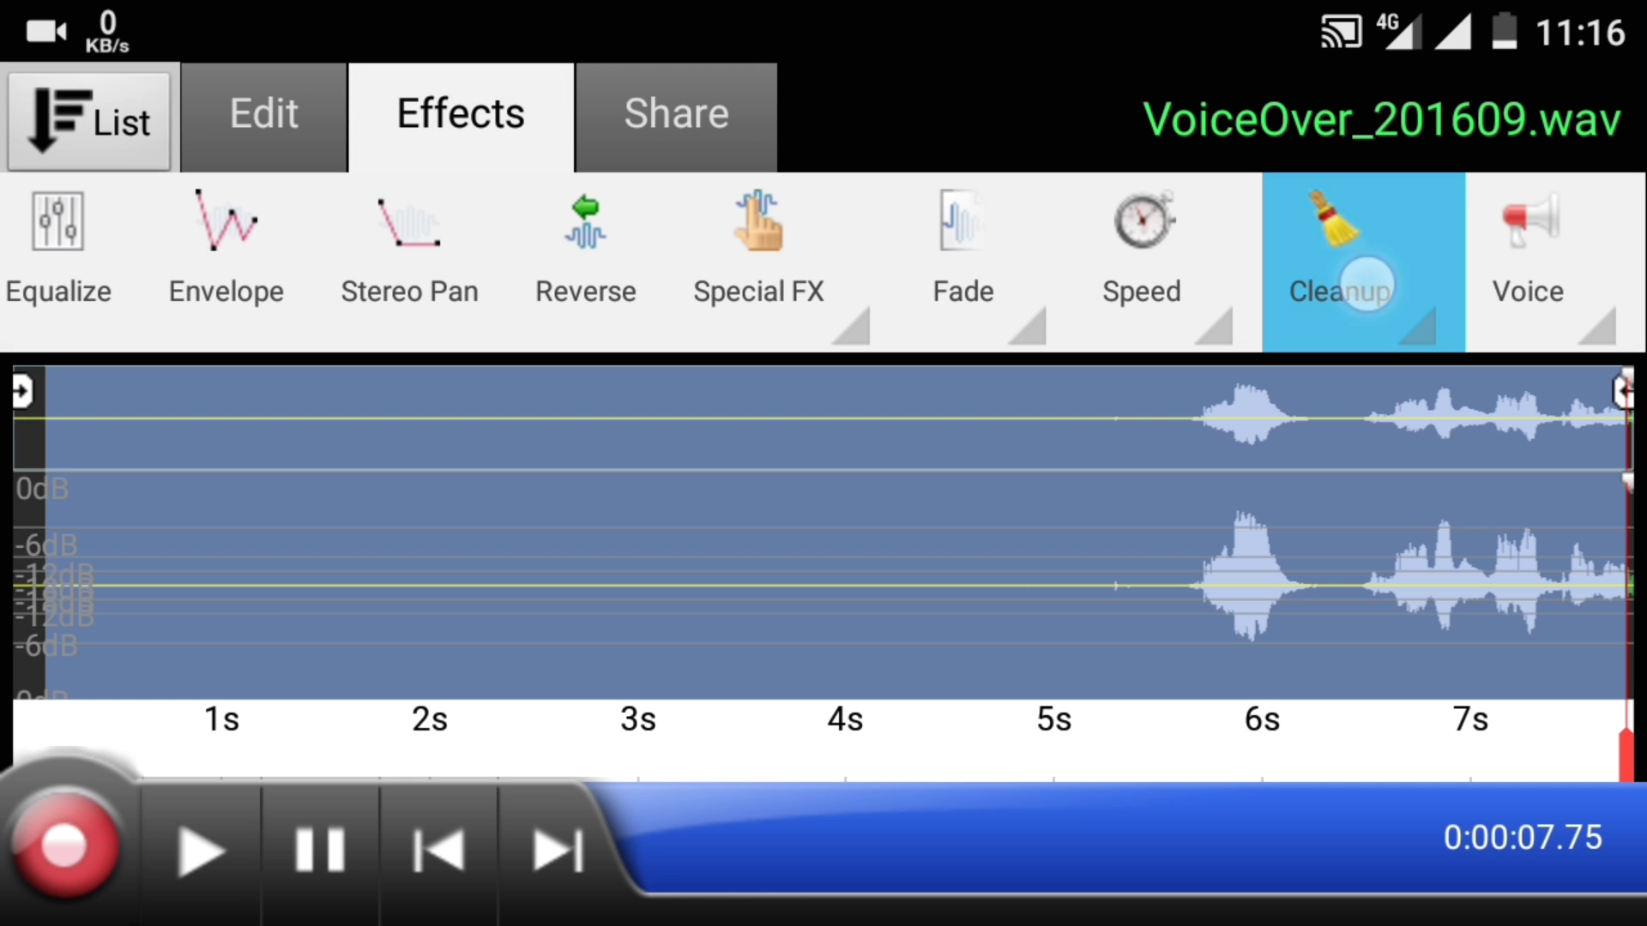
- Run Auto Spectral Subtraction with the Voice preset on the recording
click(1339, 251)
scroll(1236, 644, down, 8)
scroll(1236, 644, down, 2)
scroll(1235, 643, up, 3)
scroll(1236, 645, up, 2)
click(1492, 551)
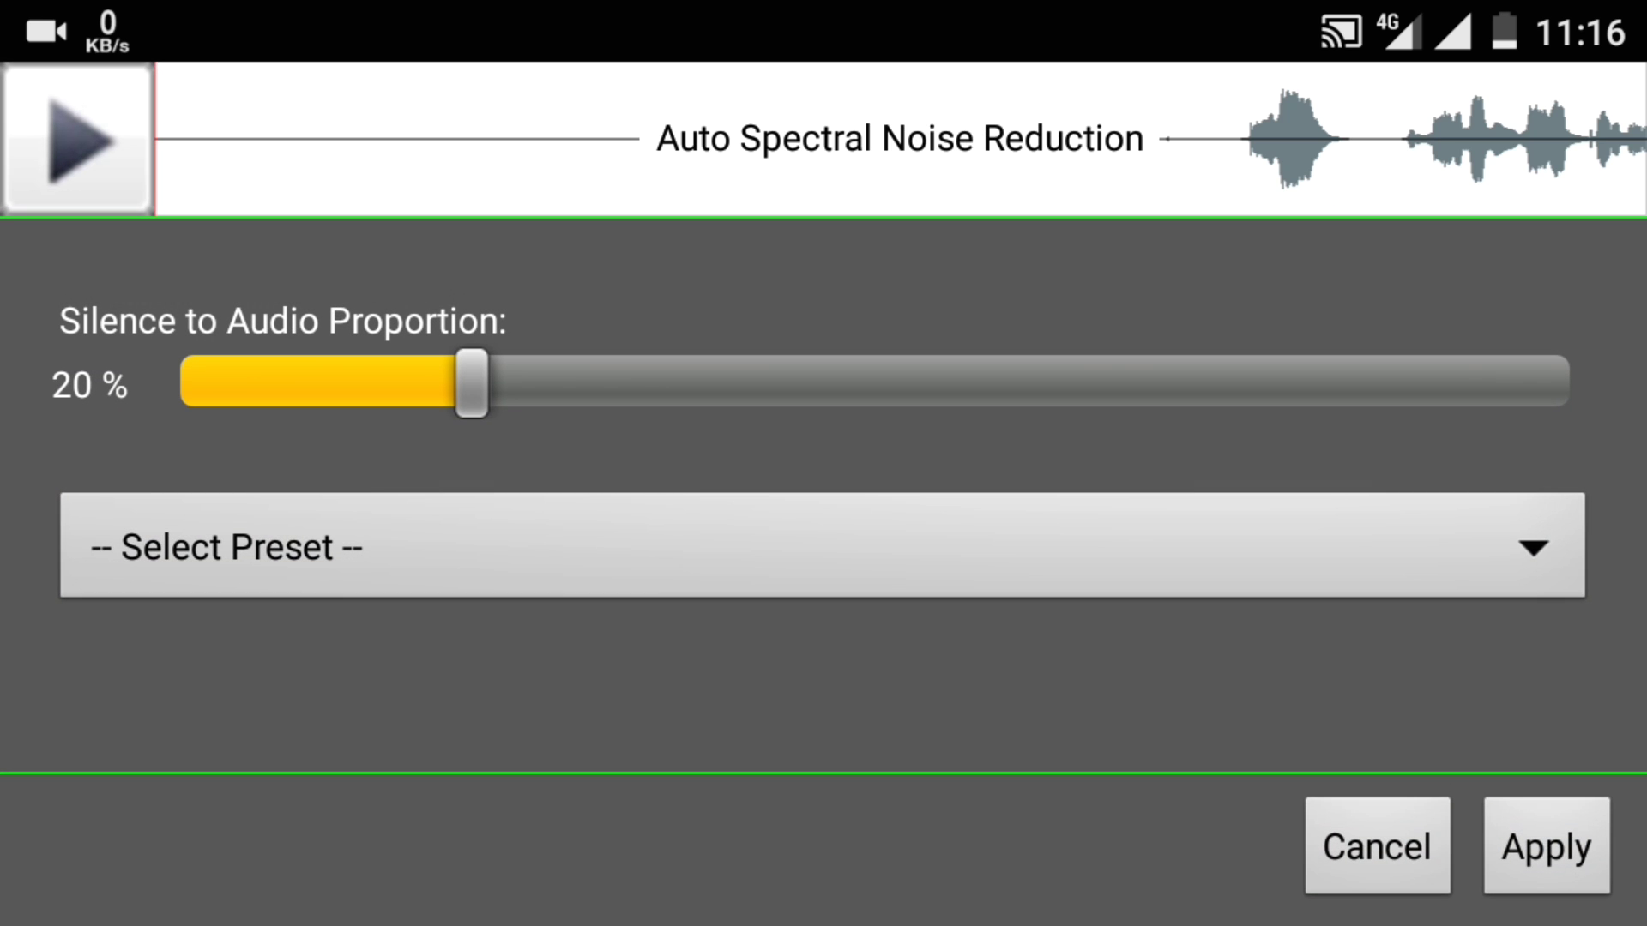
click(751, 547)
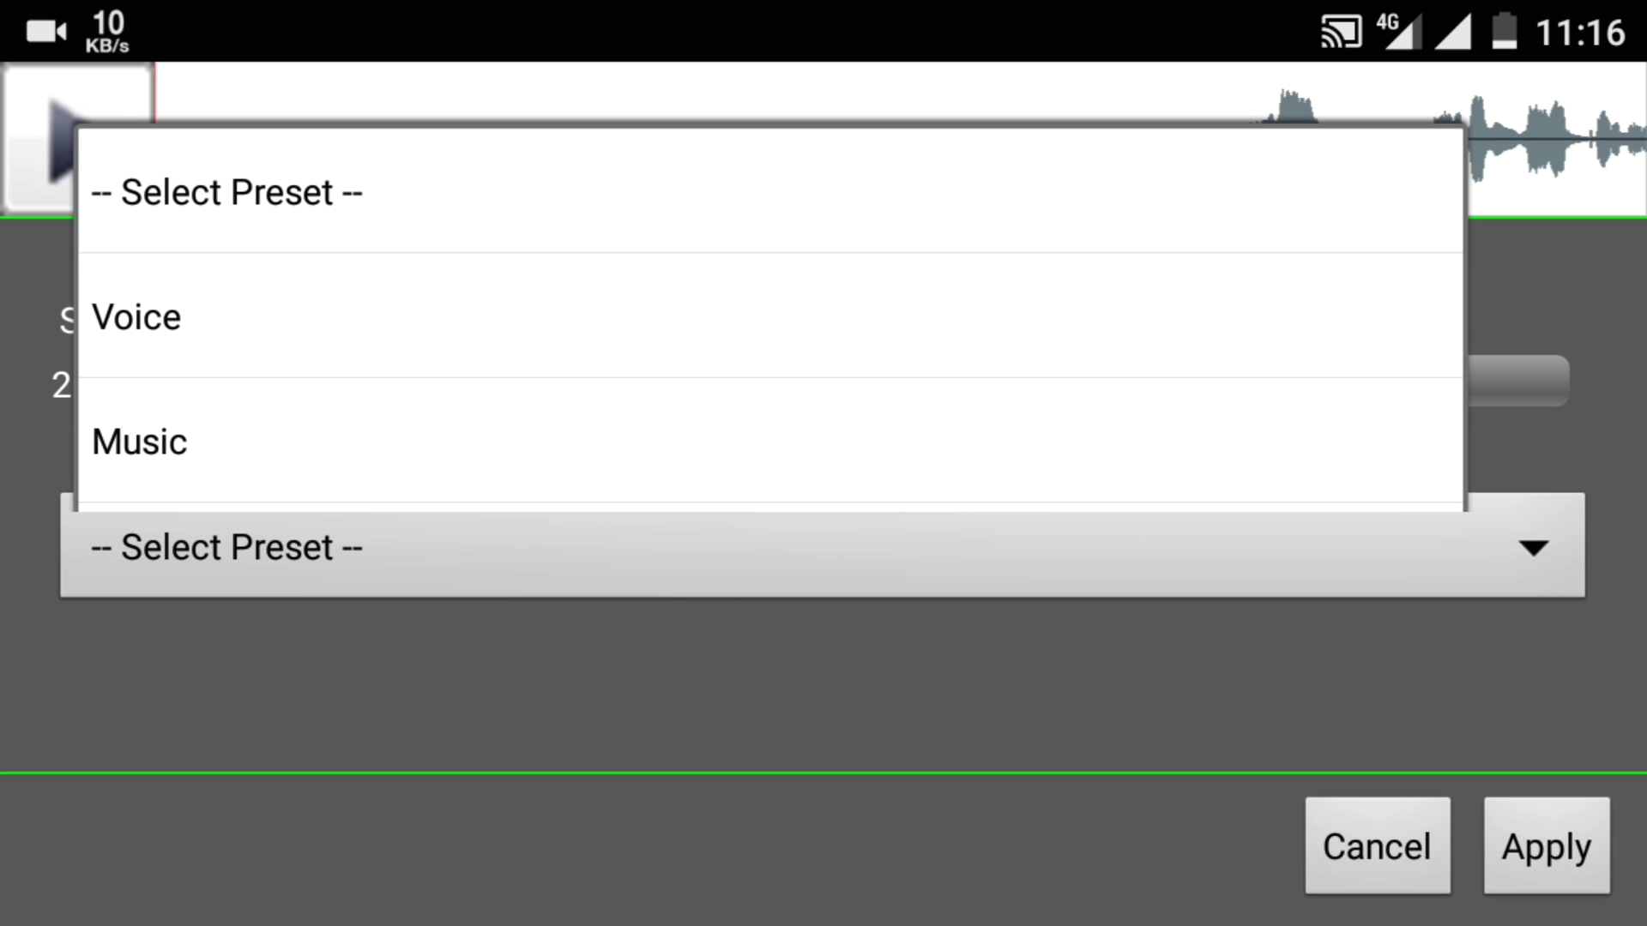
click(1380, 334)
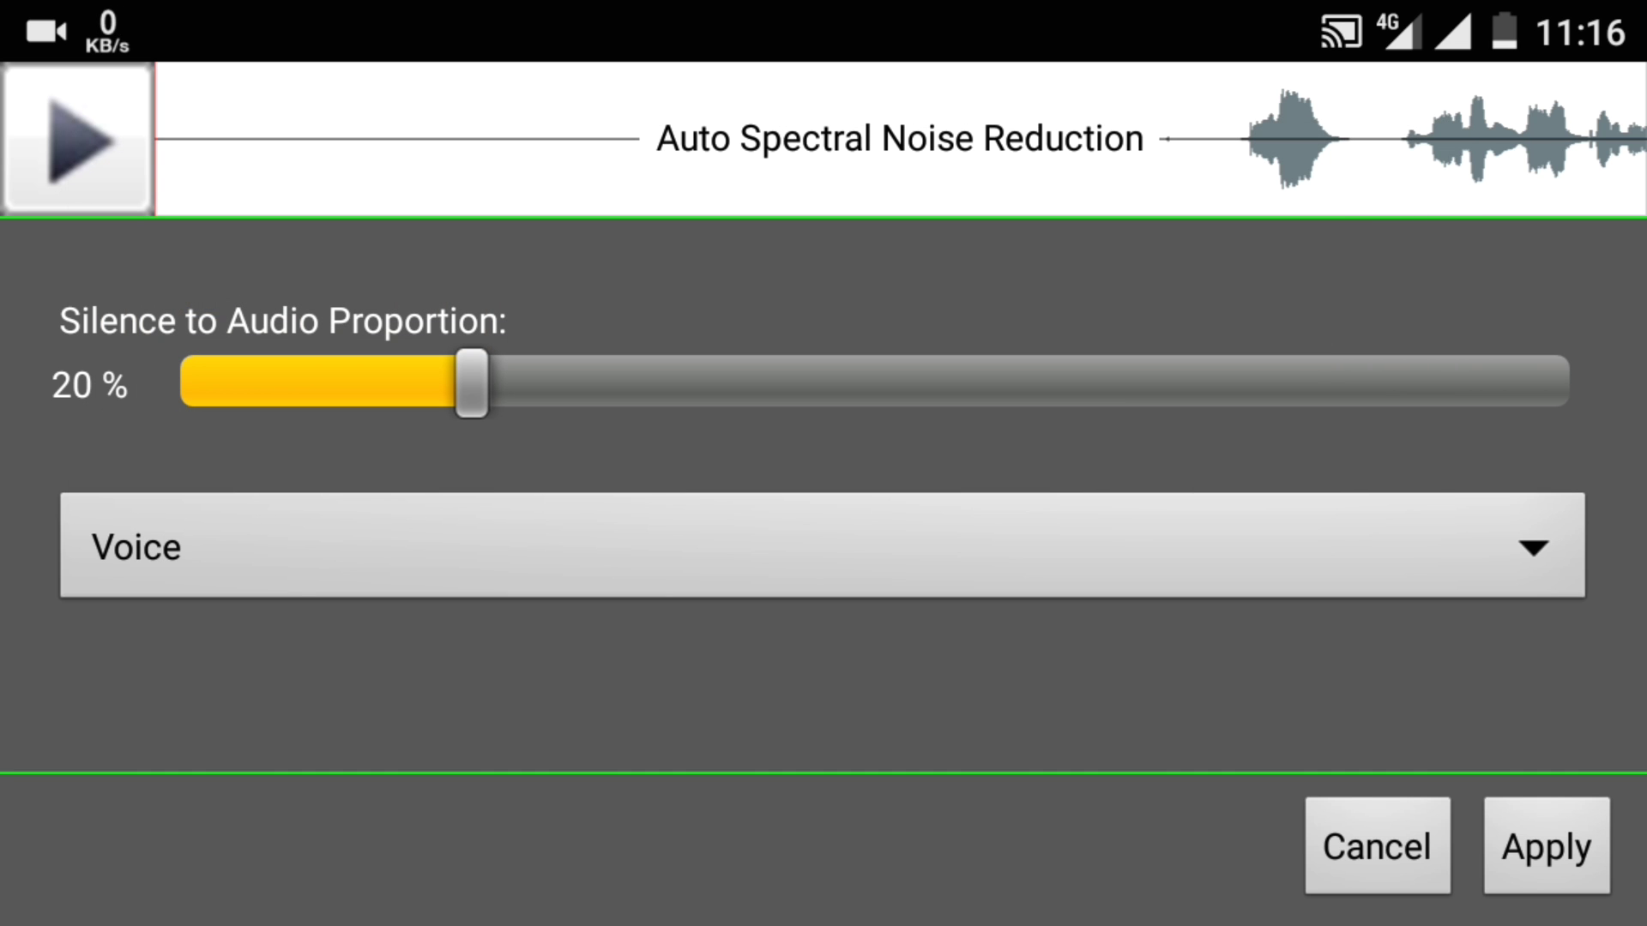
click(1548, 846)
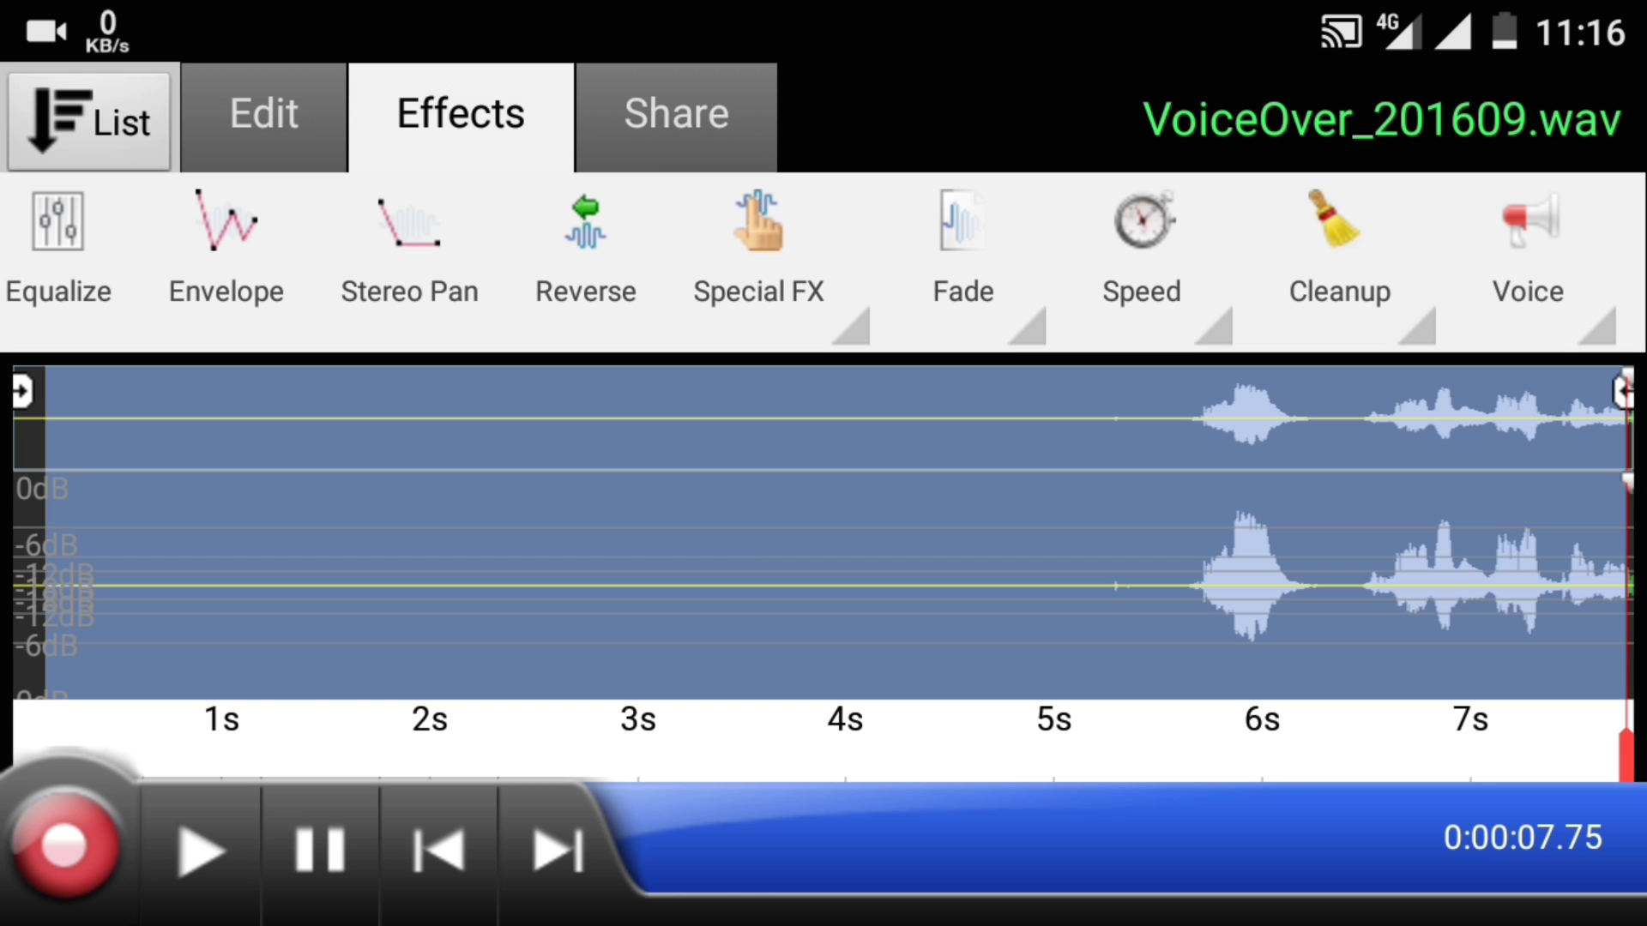
drag(1398, 275, 1492, 275)
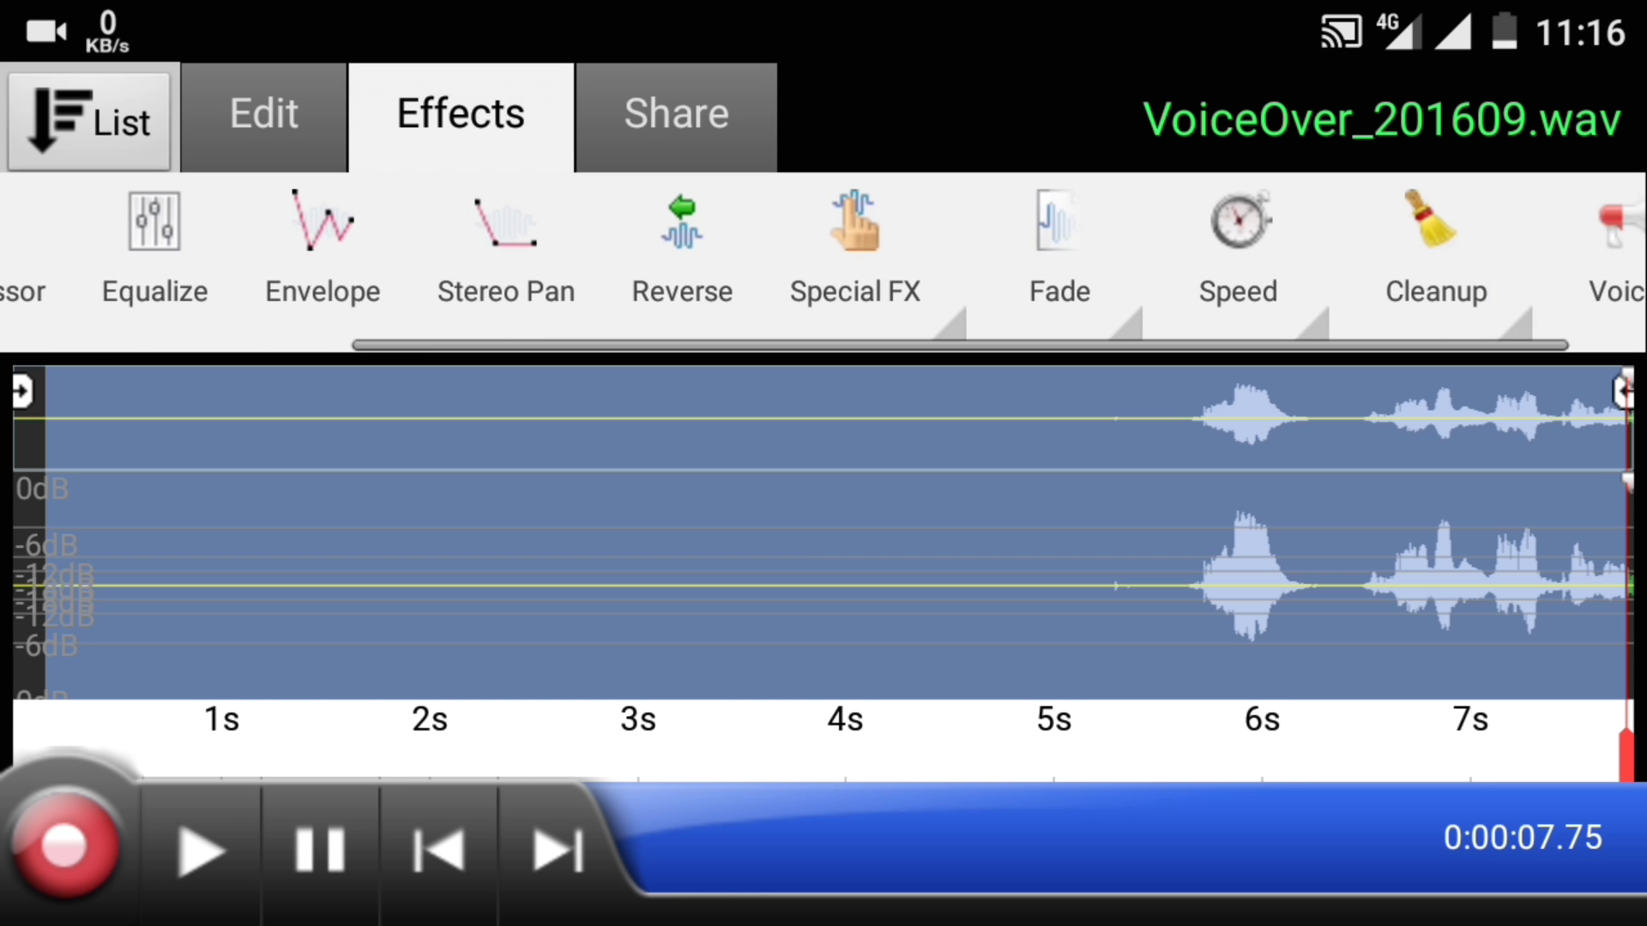
click(1238, 245)
click(514, 541)
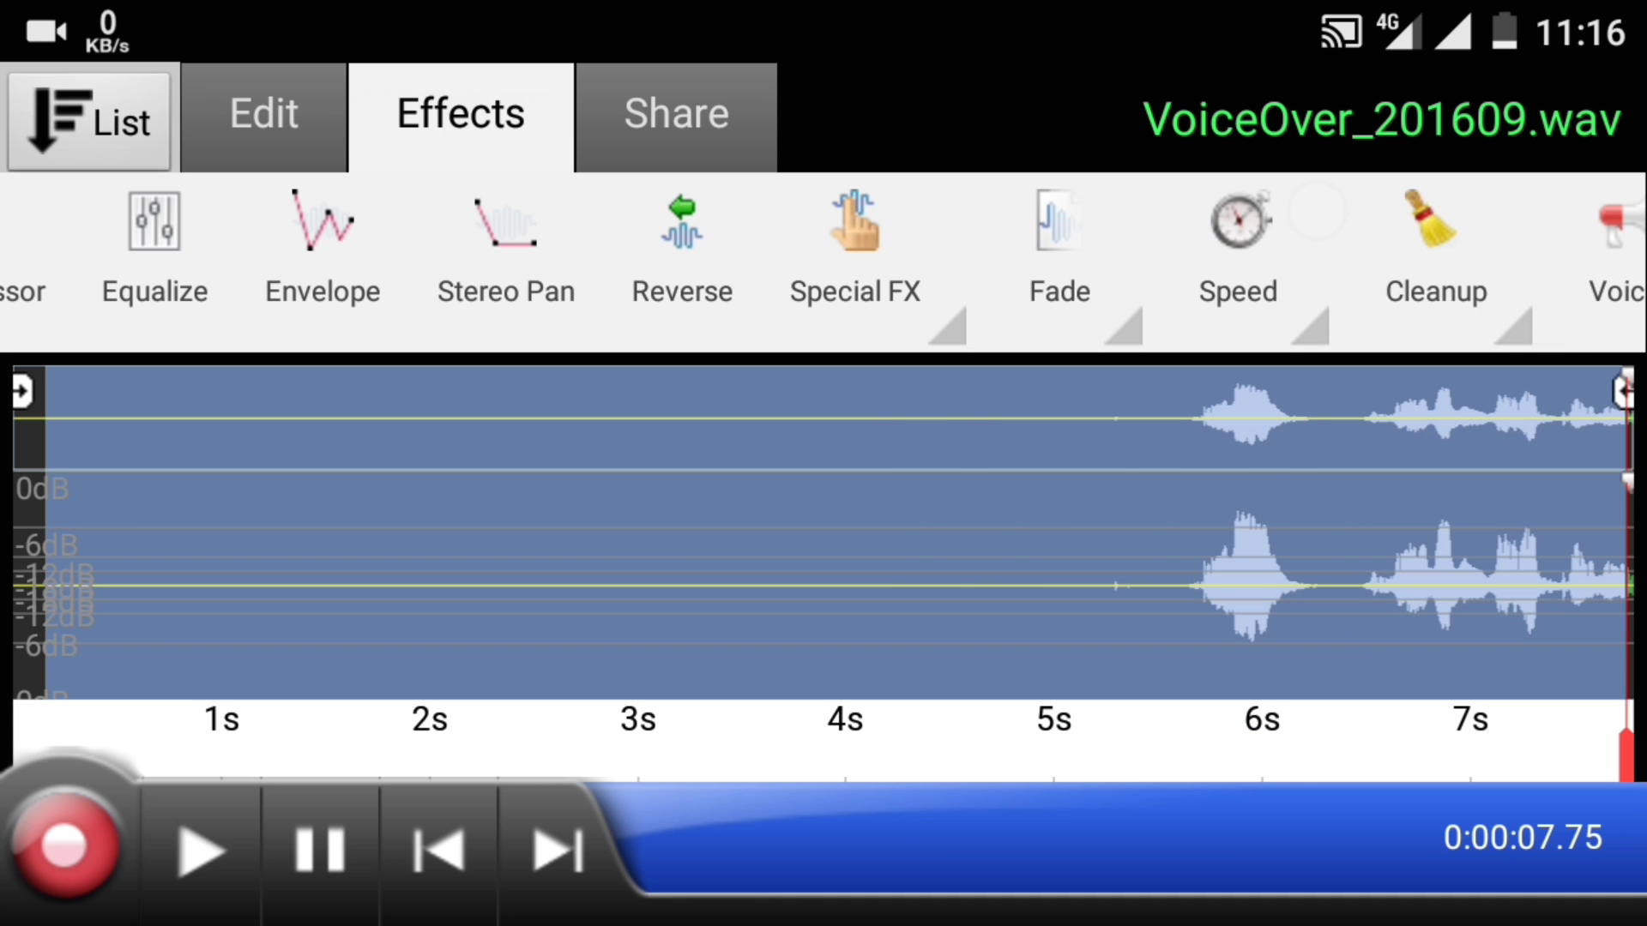
drag(1325, 225, 1593, 239)
drag(1068, 245, 1124, 245)
click(1114, 244)
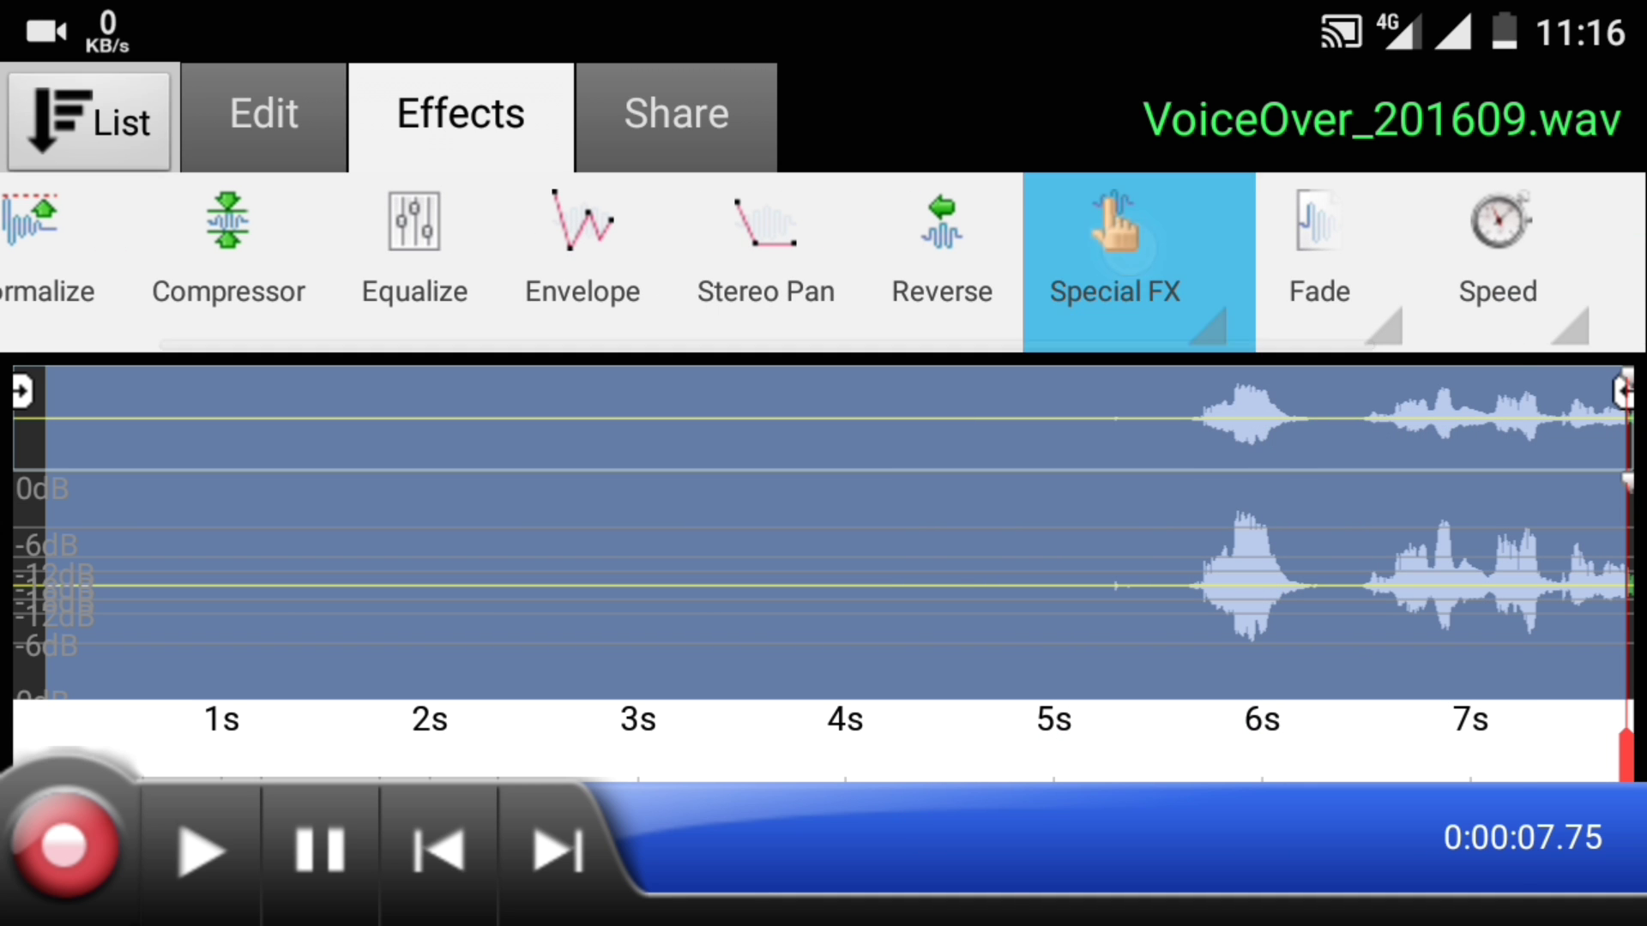
click(1248, 242)
drag(1299, 244, 1596, 265)
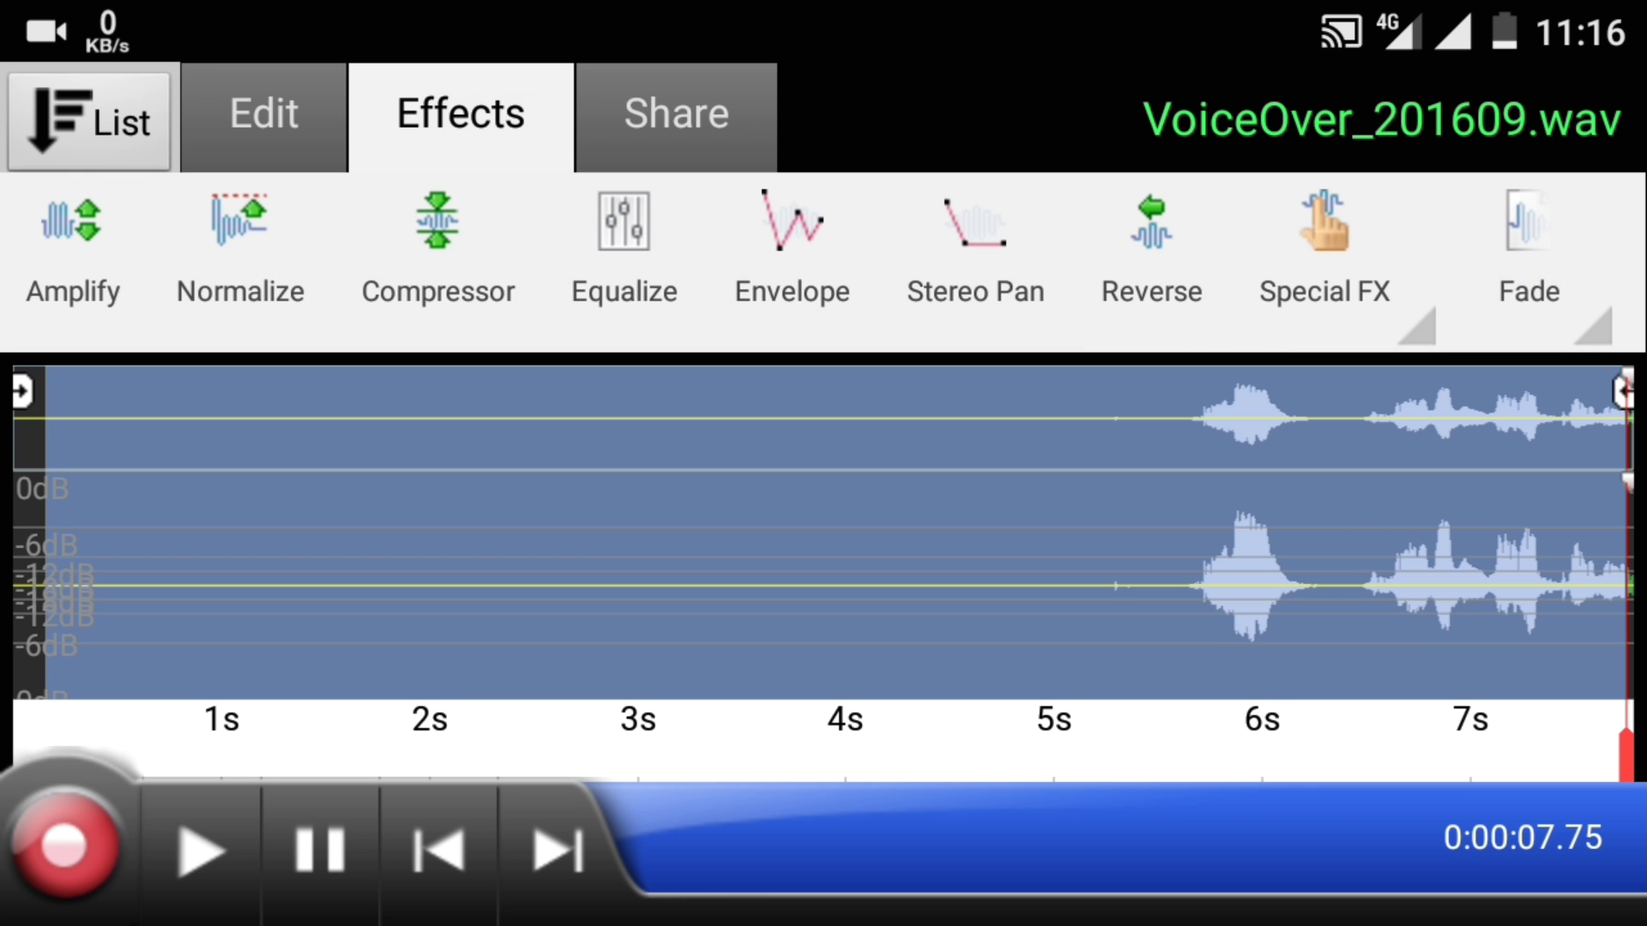
- Apply the Boost equalizer preset, then the Dynamic Range Compressor
click(623, 252)
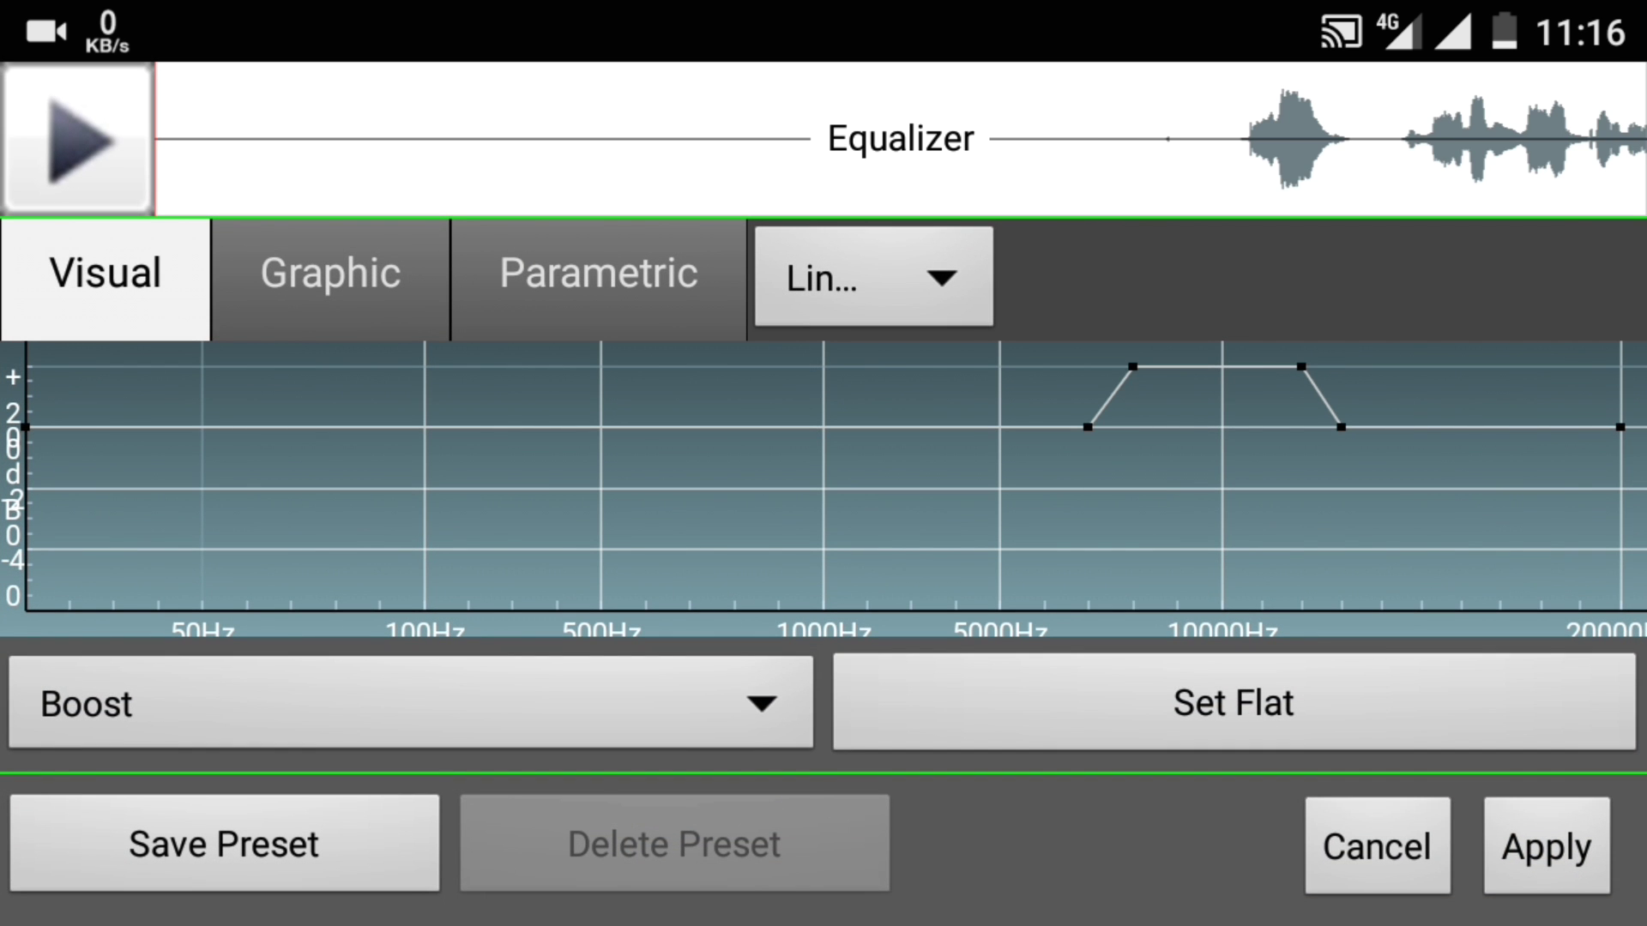
click(1547, 846)
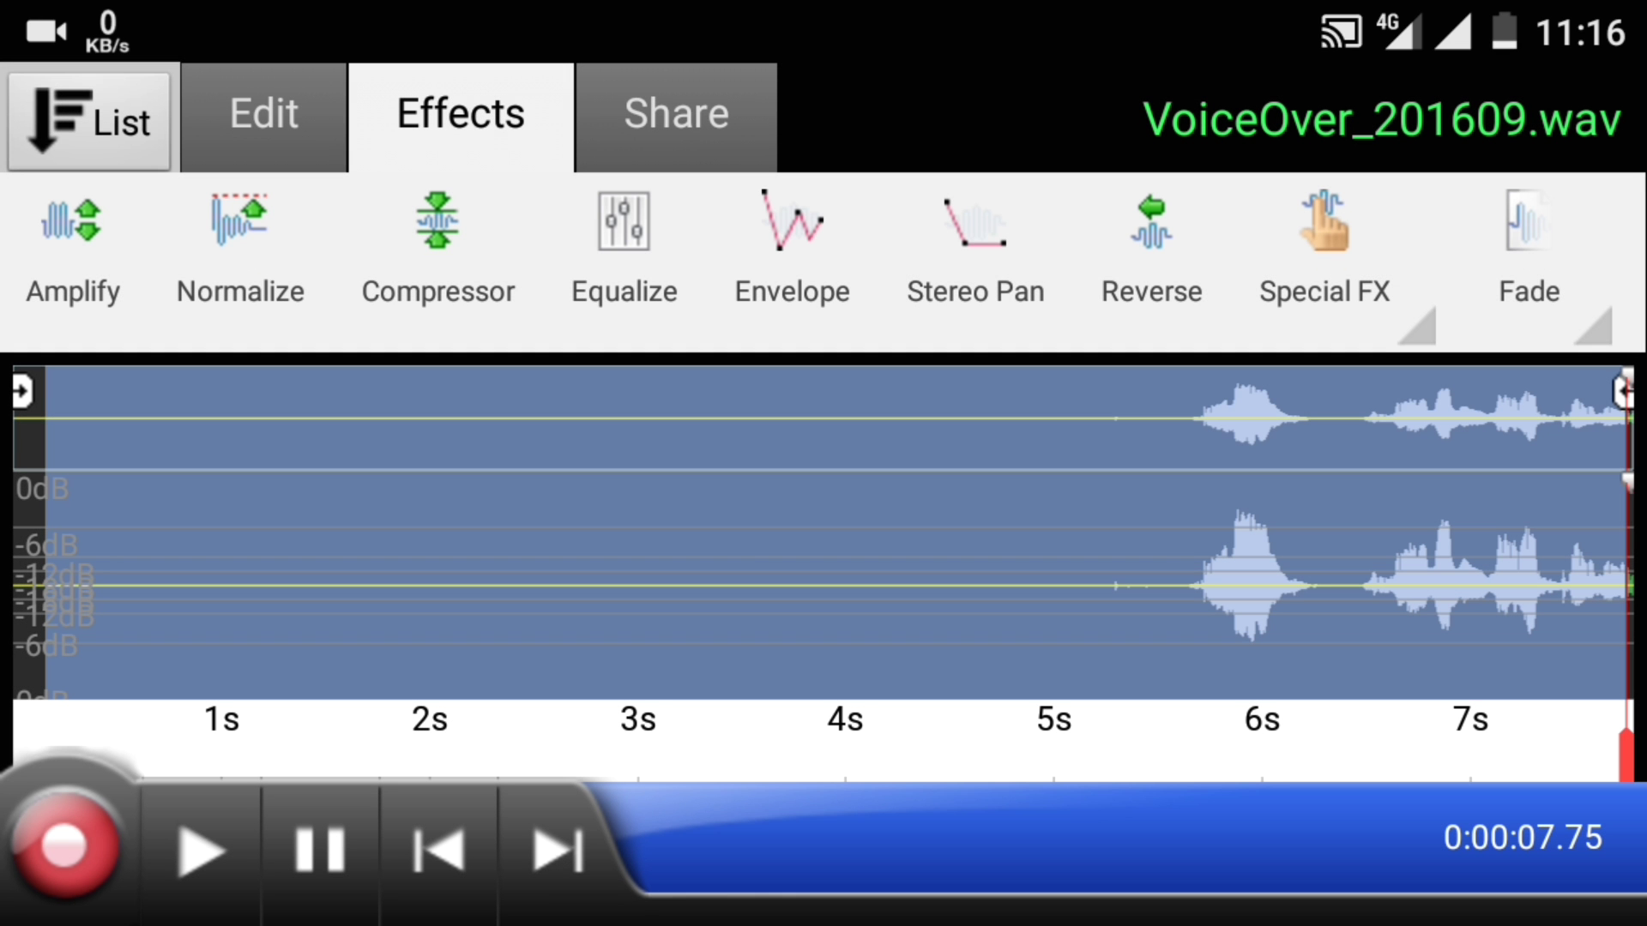
click(439, 246)
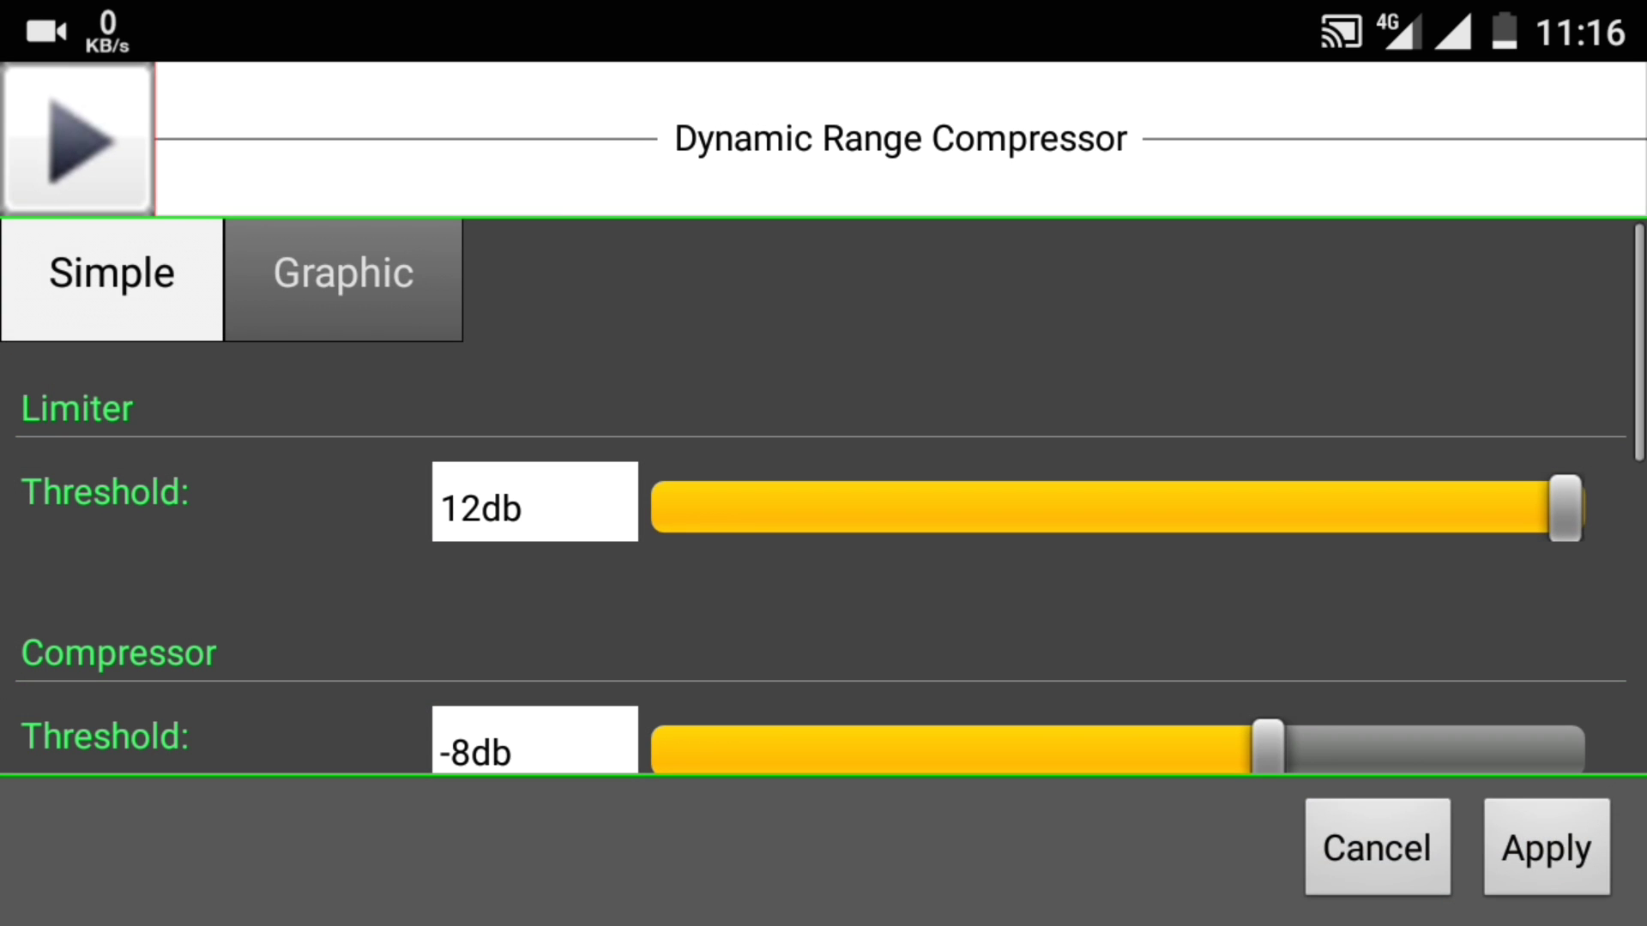
drag(1529, 668, 1538, 232)
click(1547, 848)
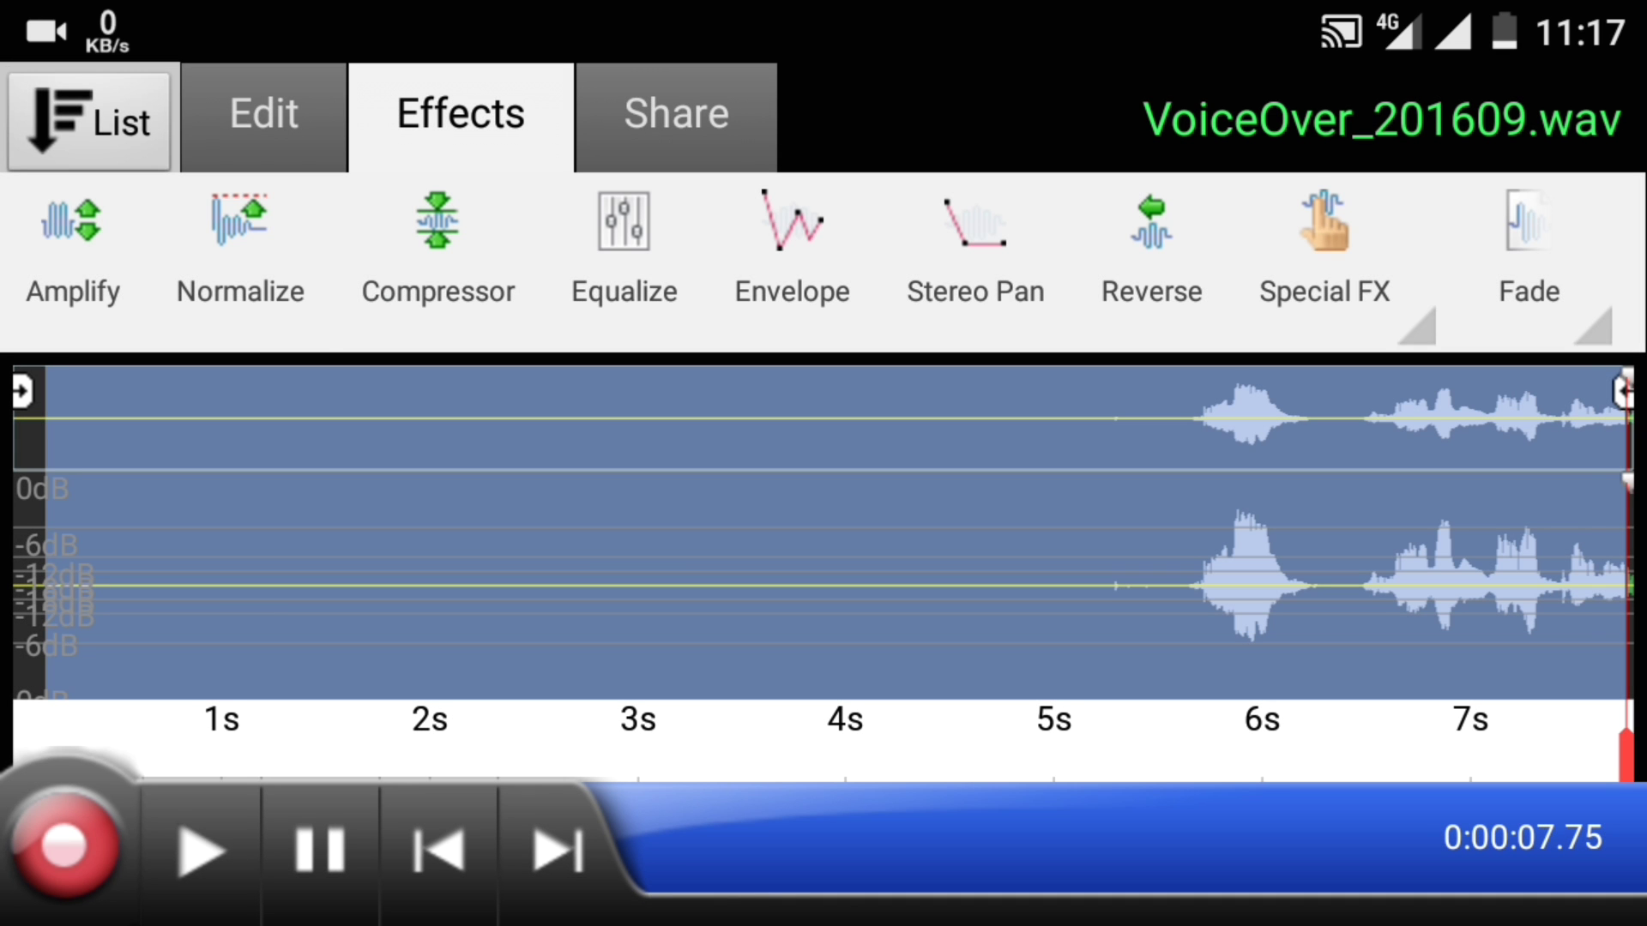
- Normalize VoiceOver_201609.wav to a 0 dB peak level
click(241, 245)
mouse_move(1606, 361)
mouse_down()
mouse_move(1107, 360)
mouse_move(1609, 361)
mouse_up()
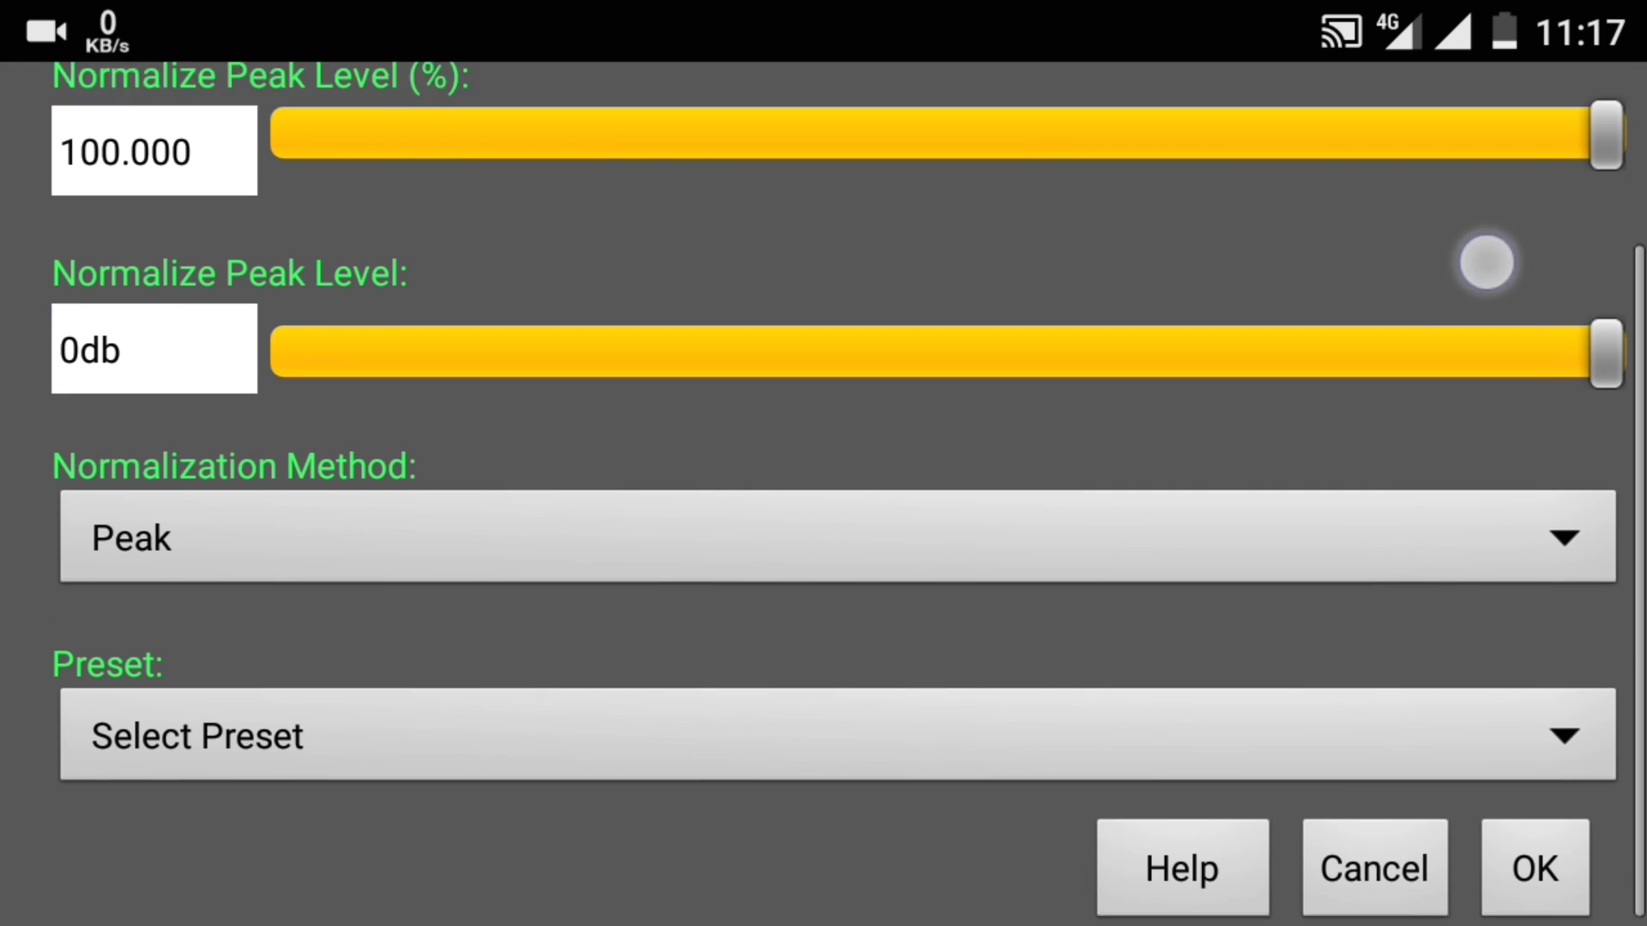
click(1534, 848)
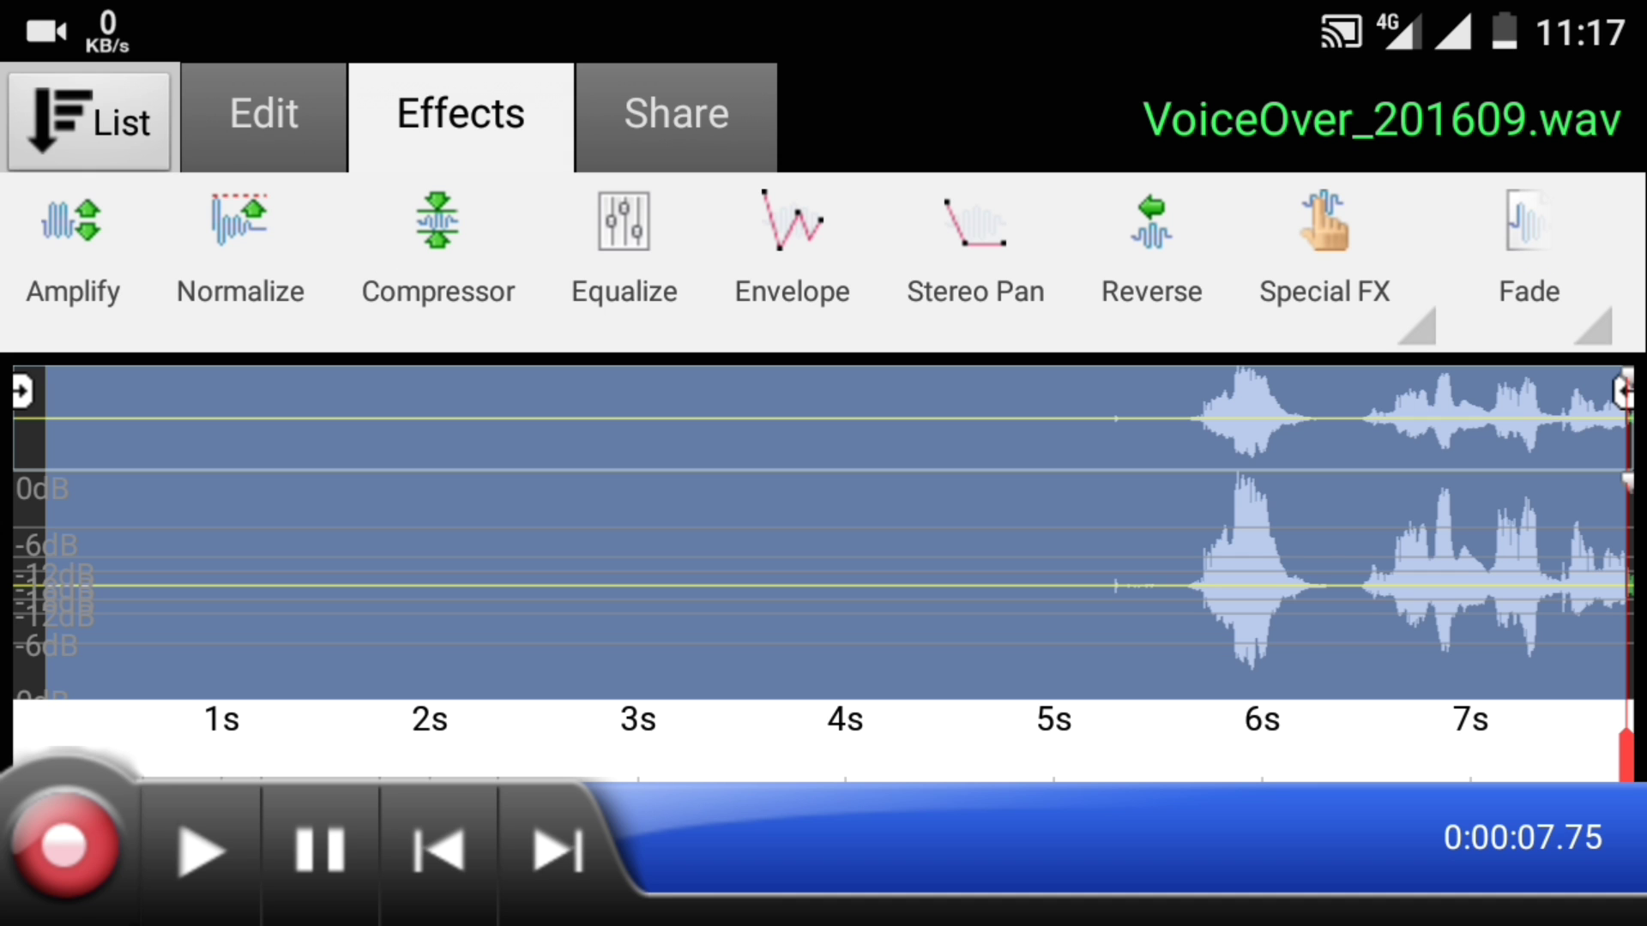
- Show the Share options and briefly open the Choose App chooser before closing it
drag(245, 245, 103, 238)
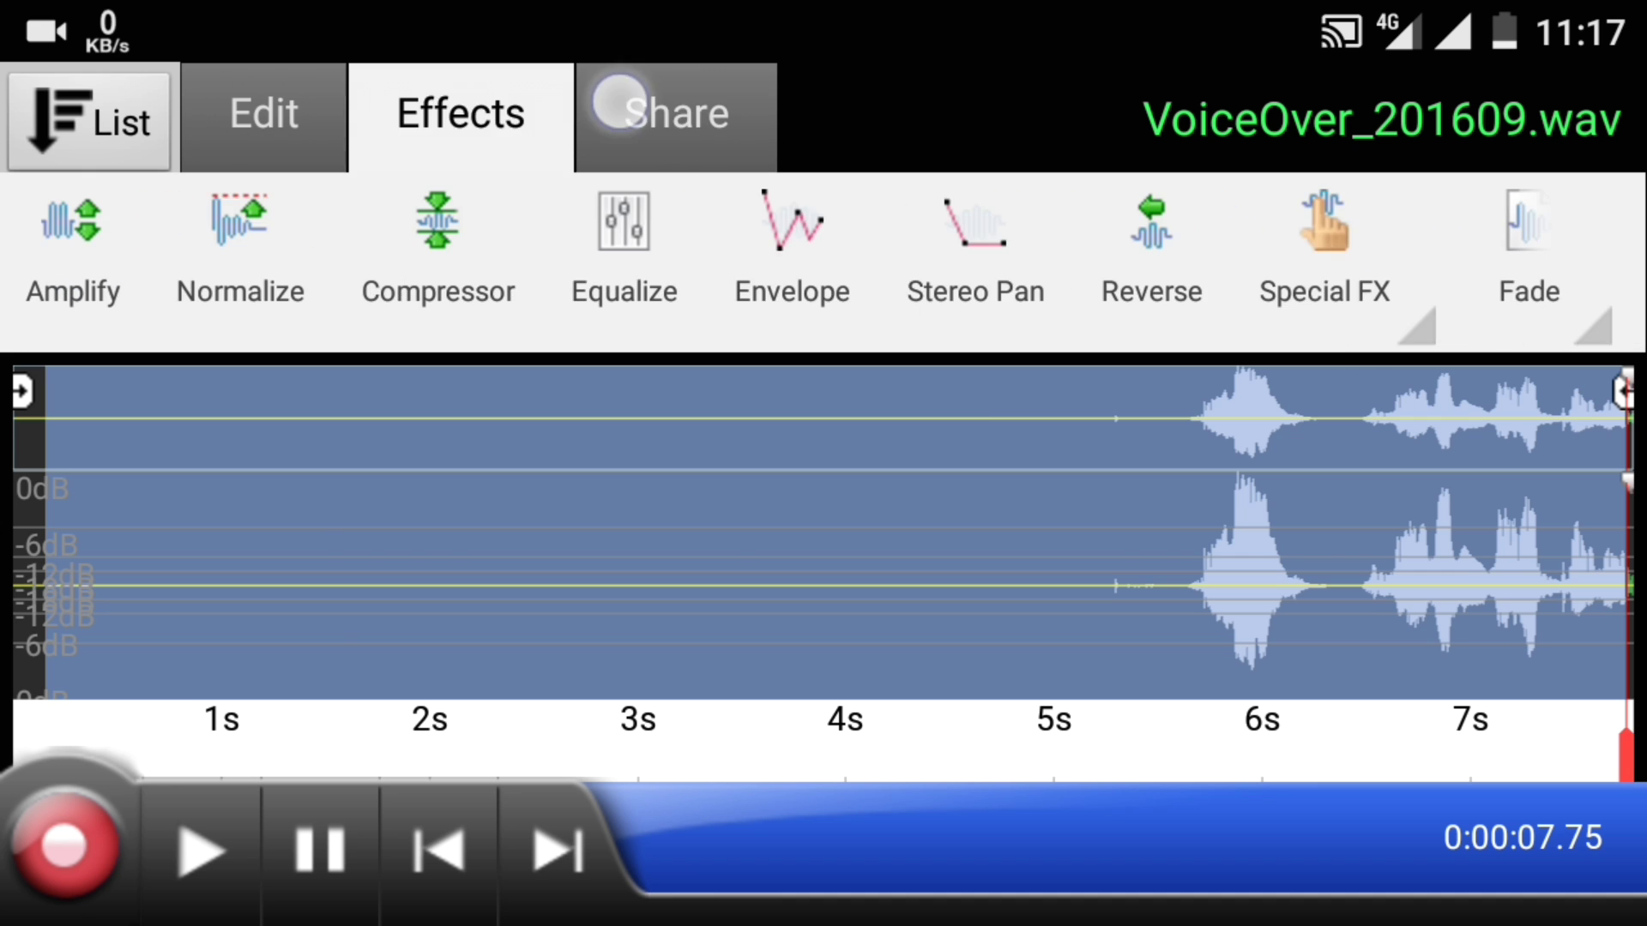
click(644, 114)
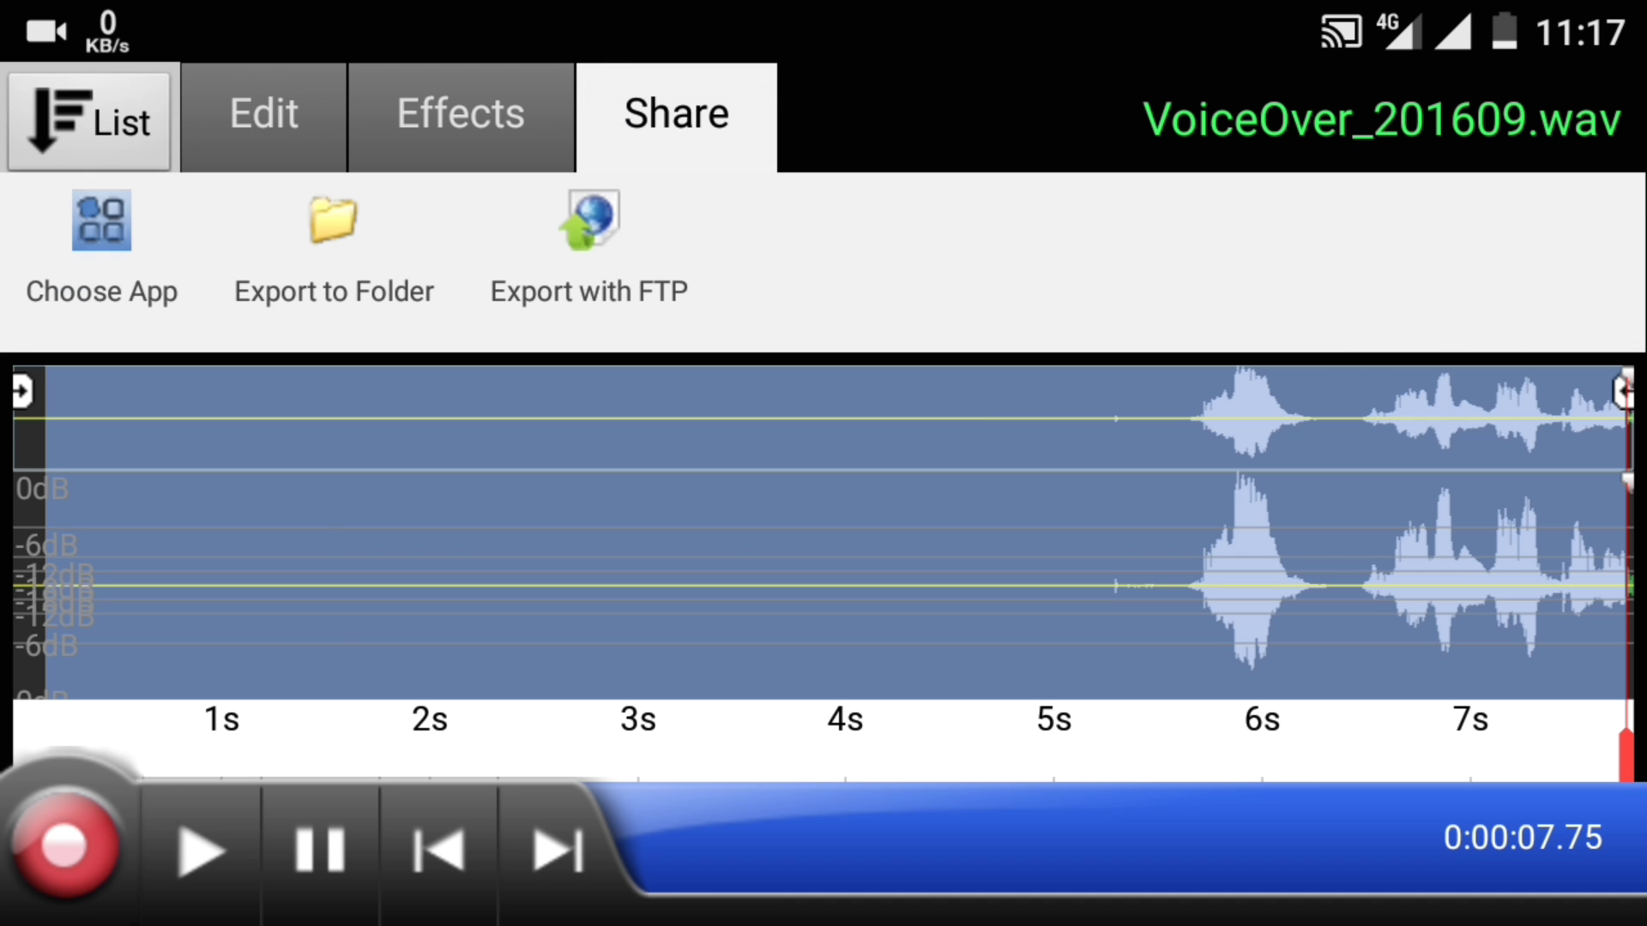
click(102, 245)
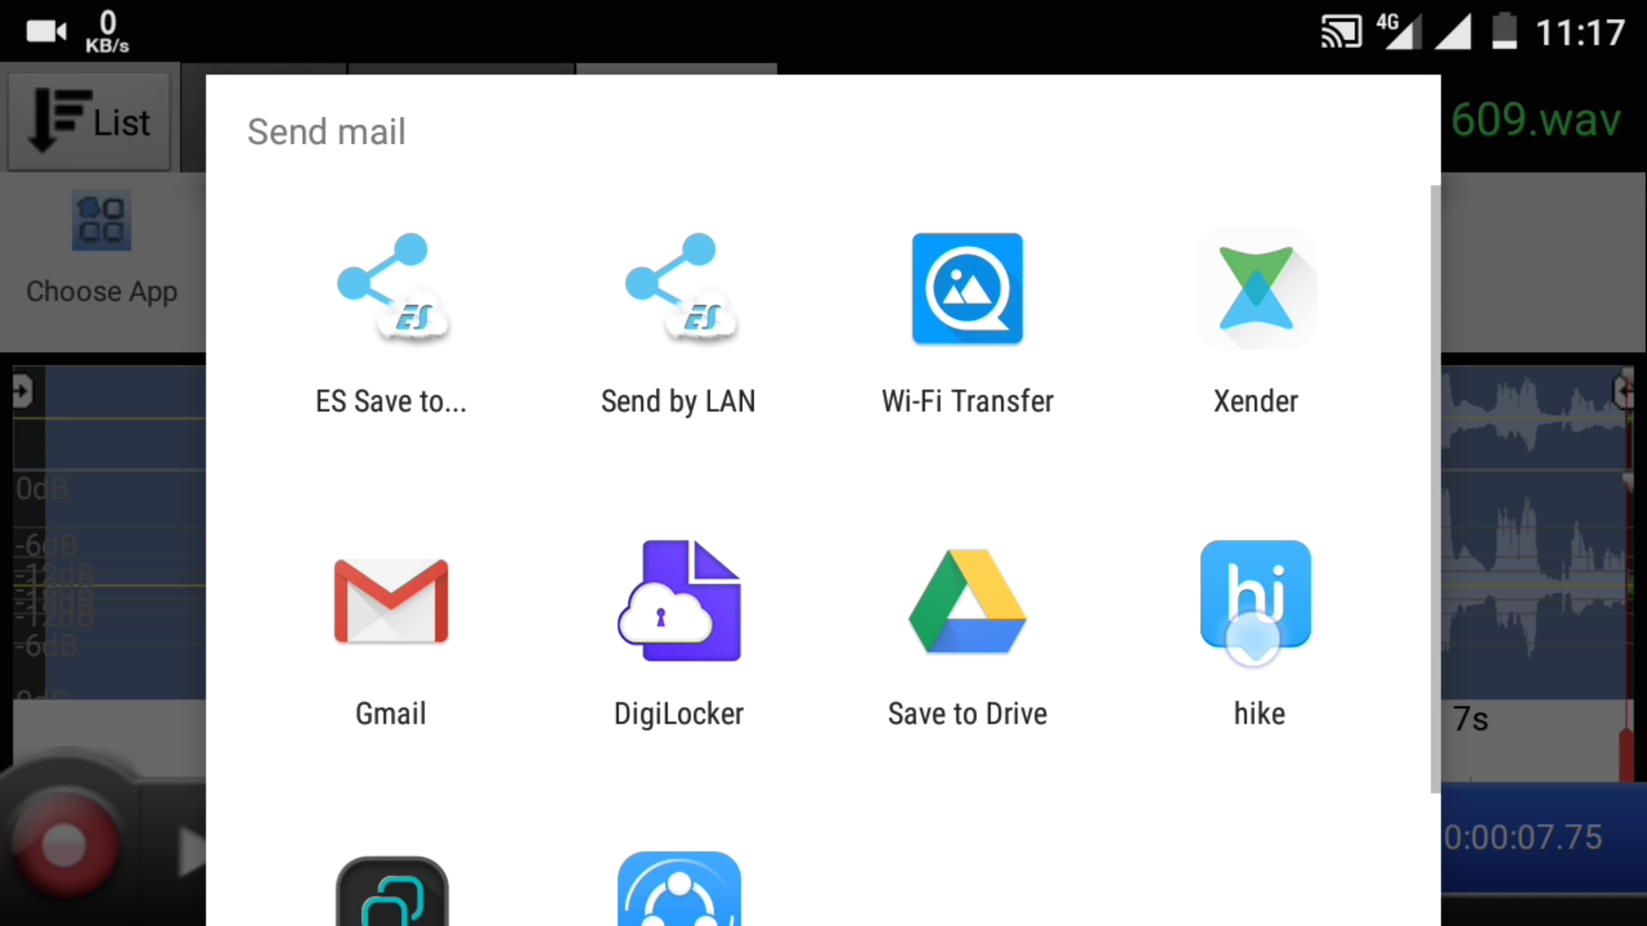
drag(1256, 637, 1256, 437)
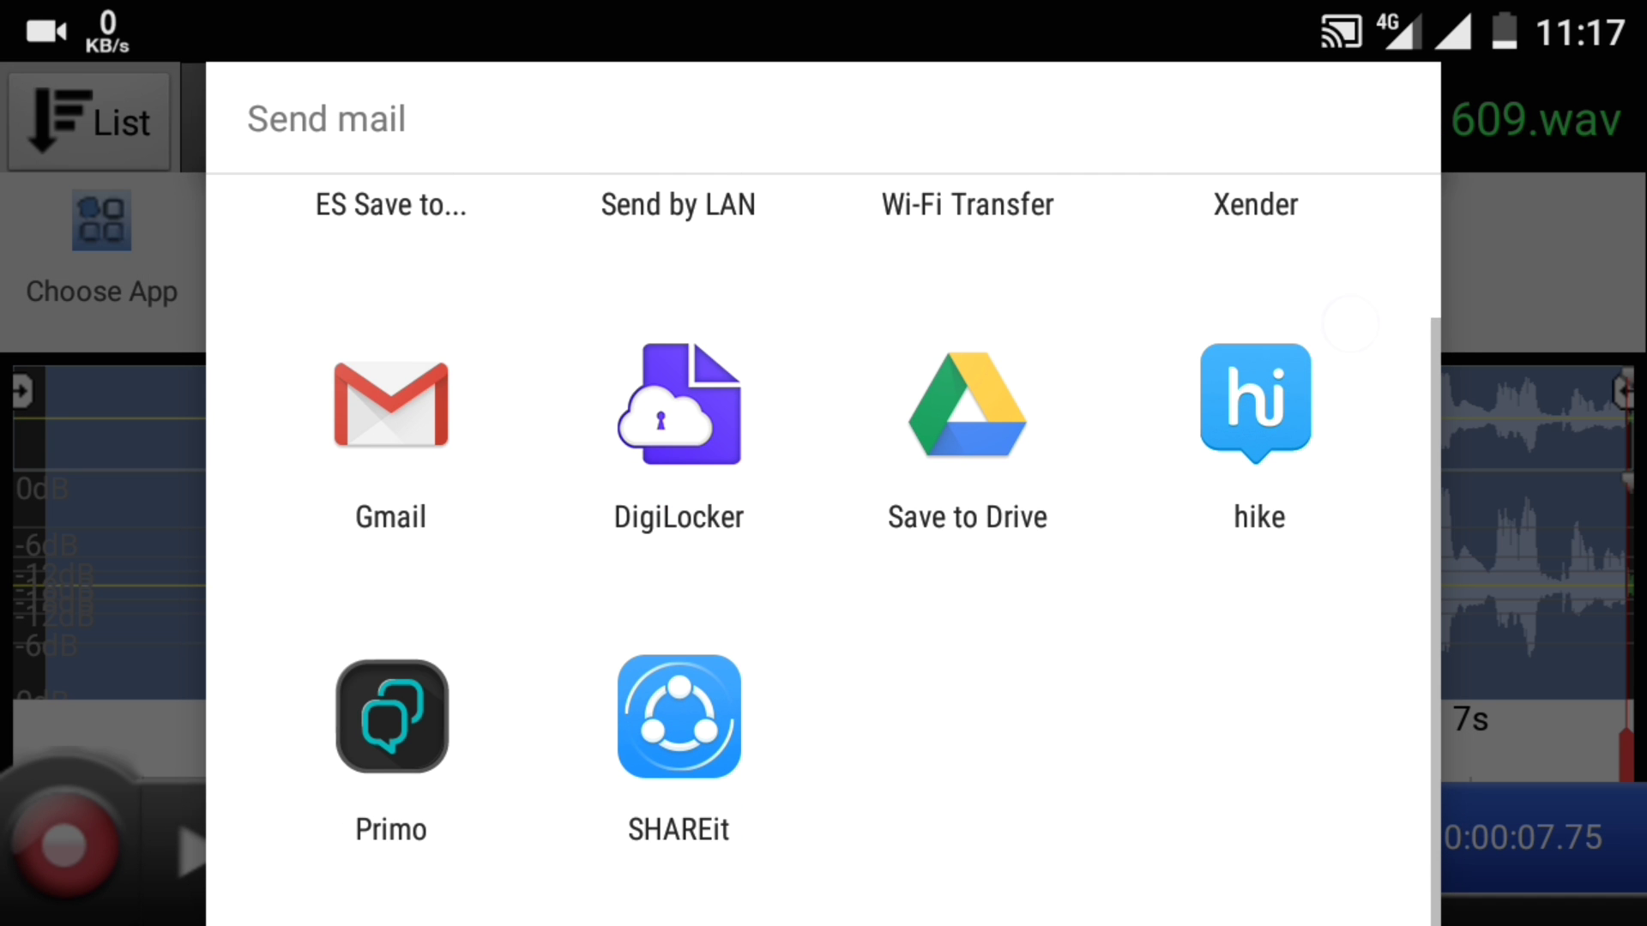
key(Escape)
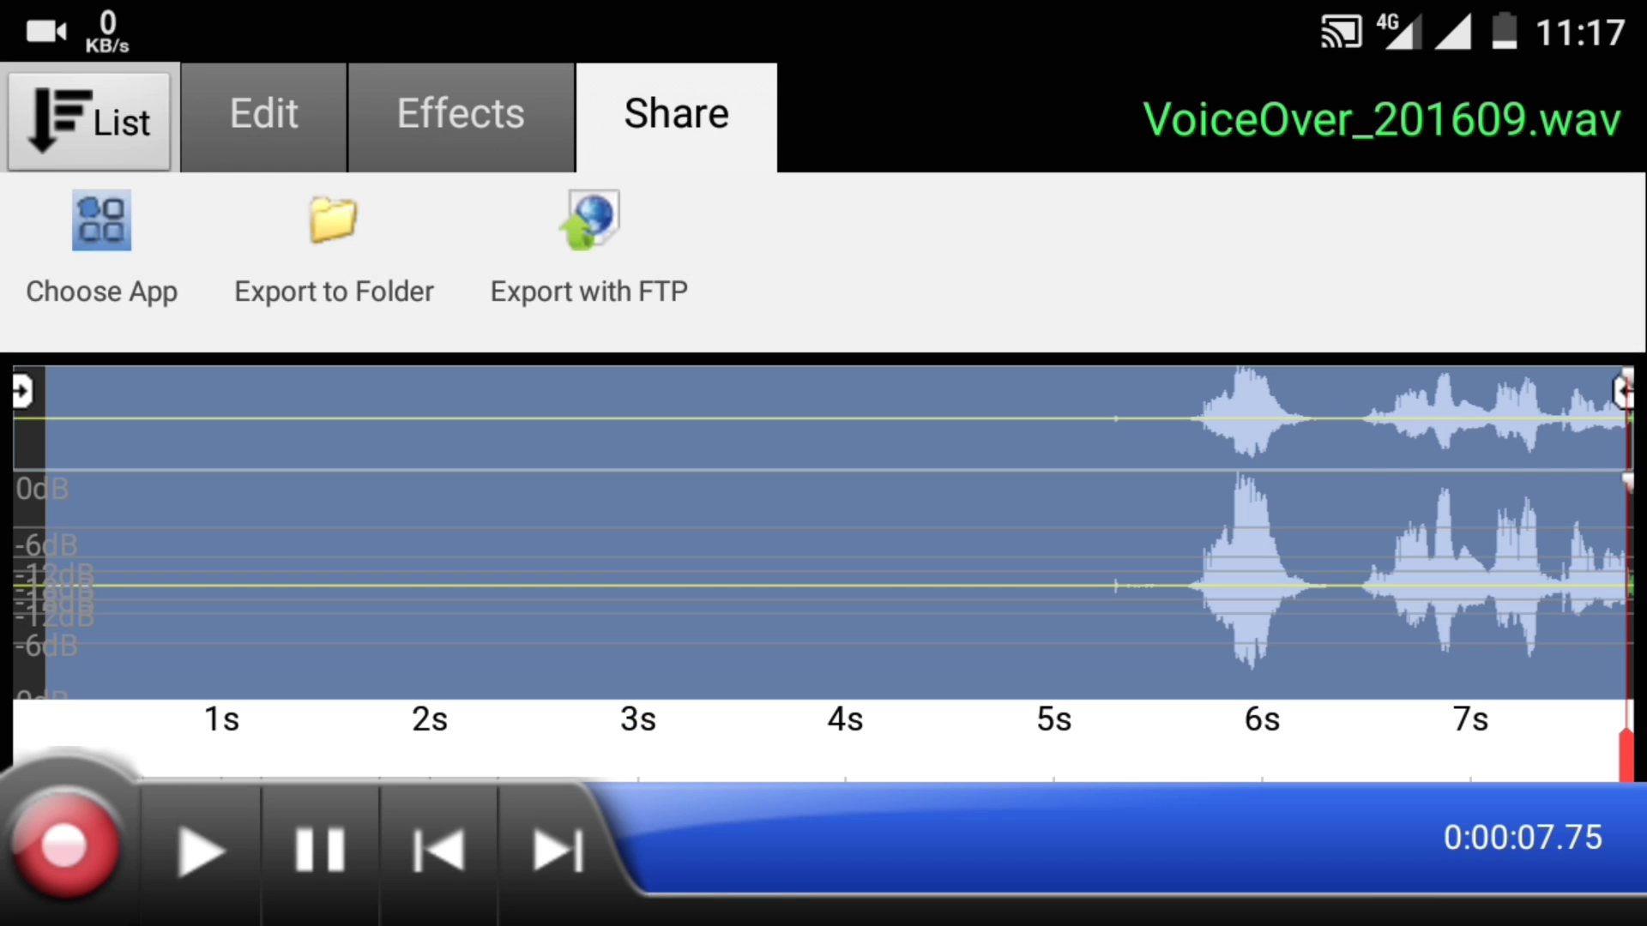
- Export to a folder, keeping the original and saving the renamed copy VoiceOver_201609 (3).wav
click(334, 245)
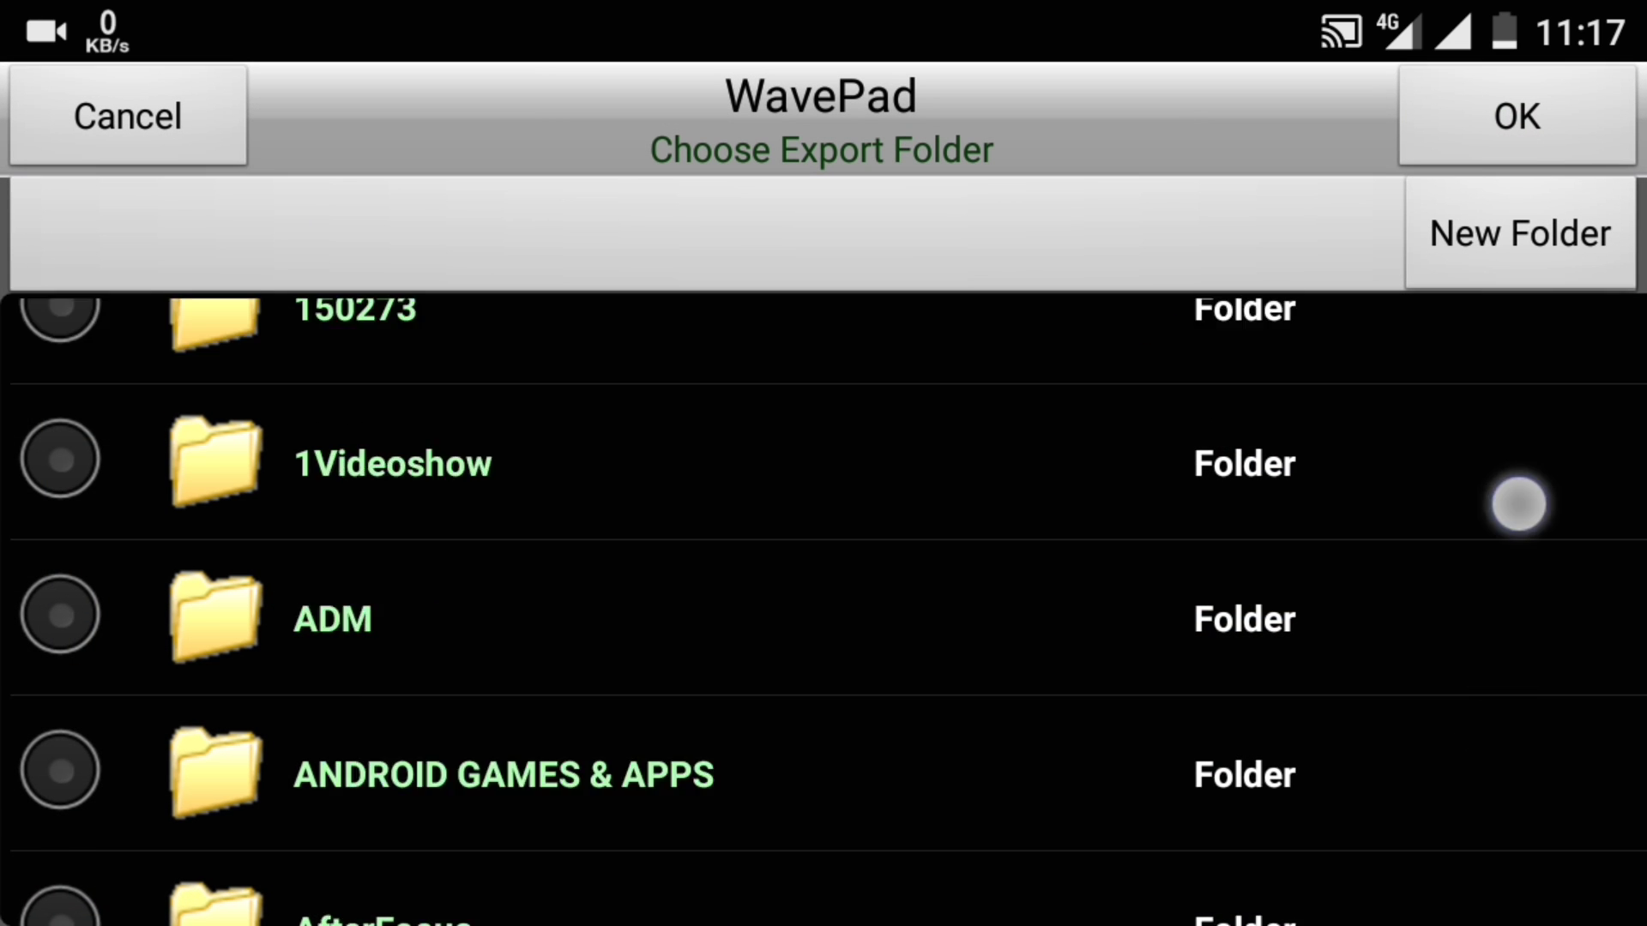
drag(1520, 504, 1520, 142)
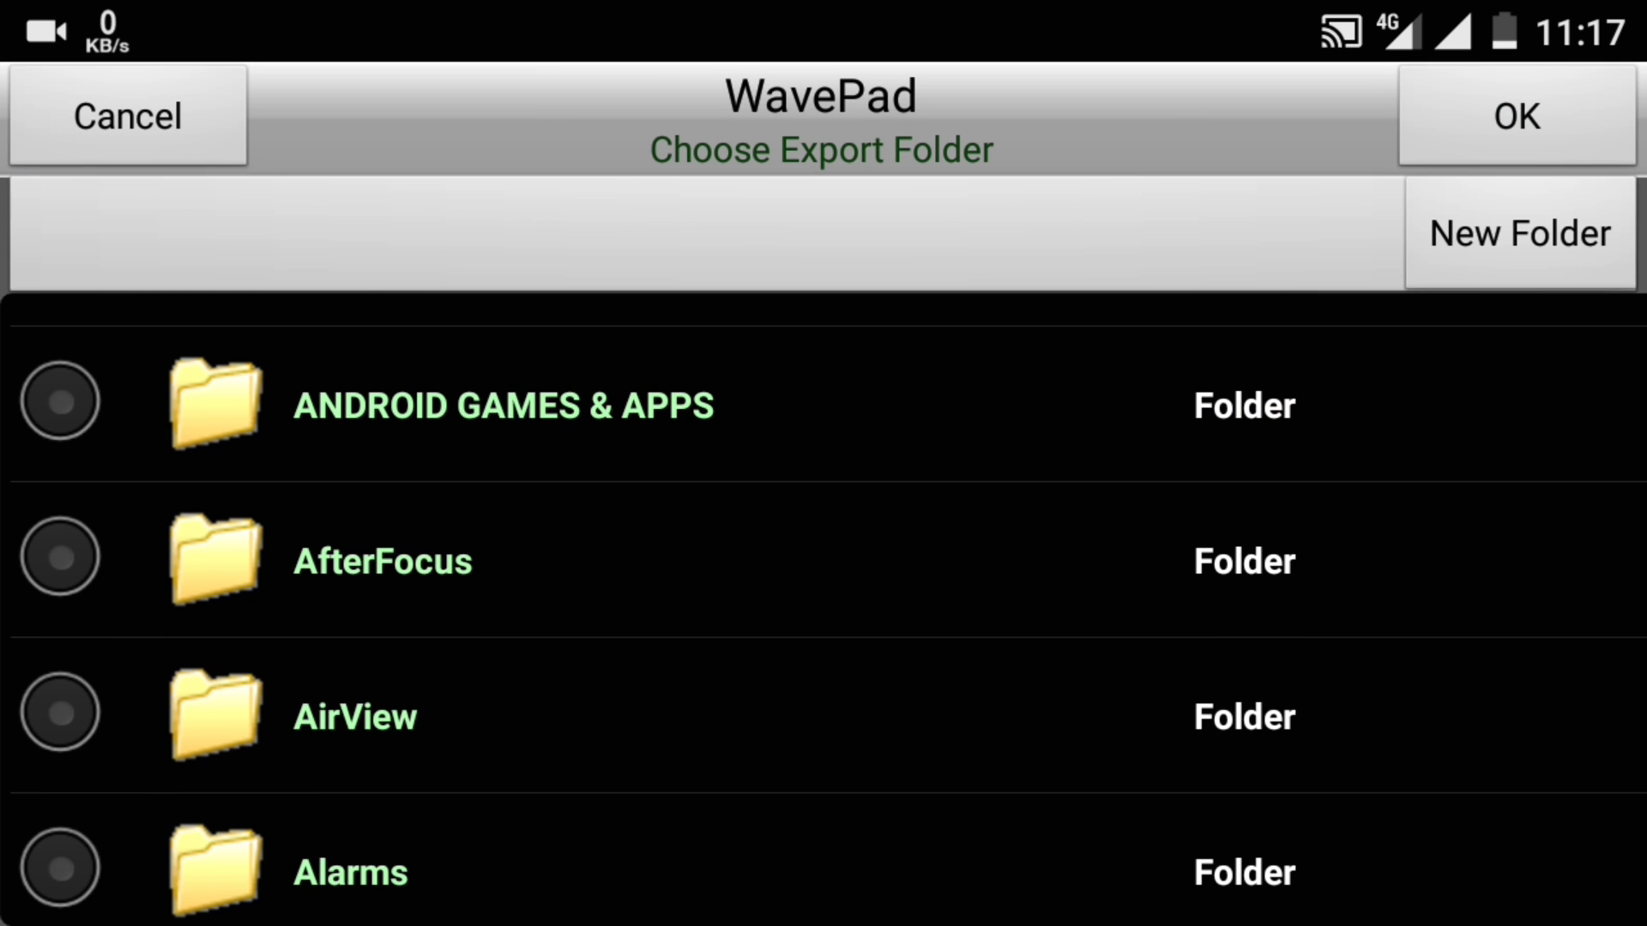
drag(1518, 721, 1519, 258)
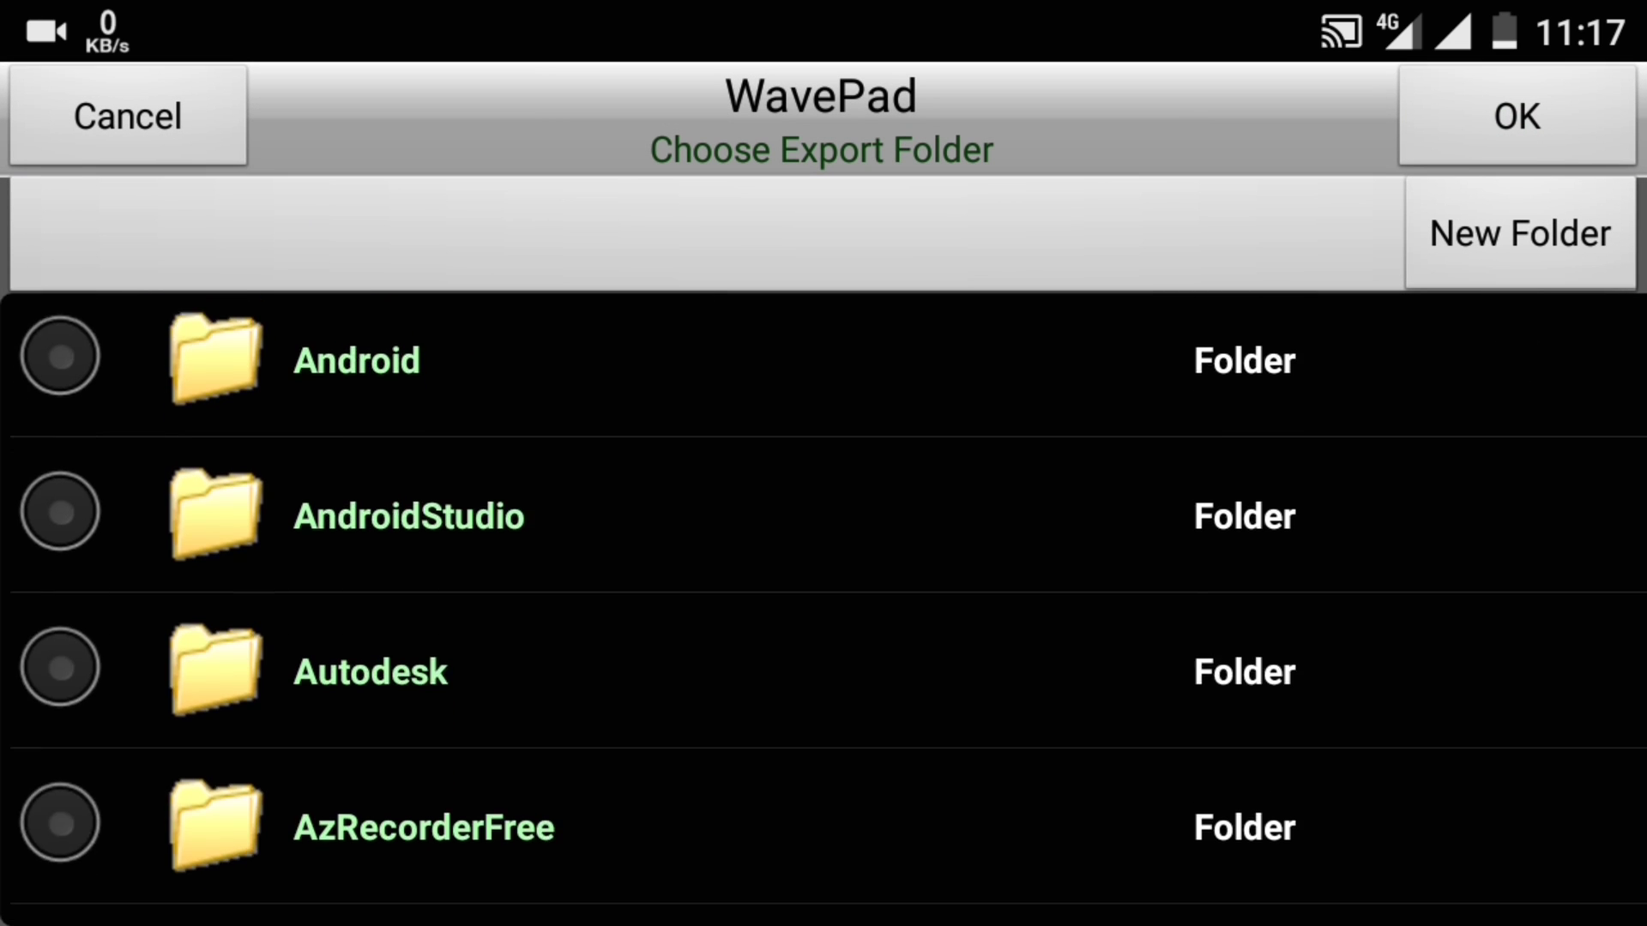
click(1517, 116)
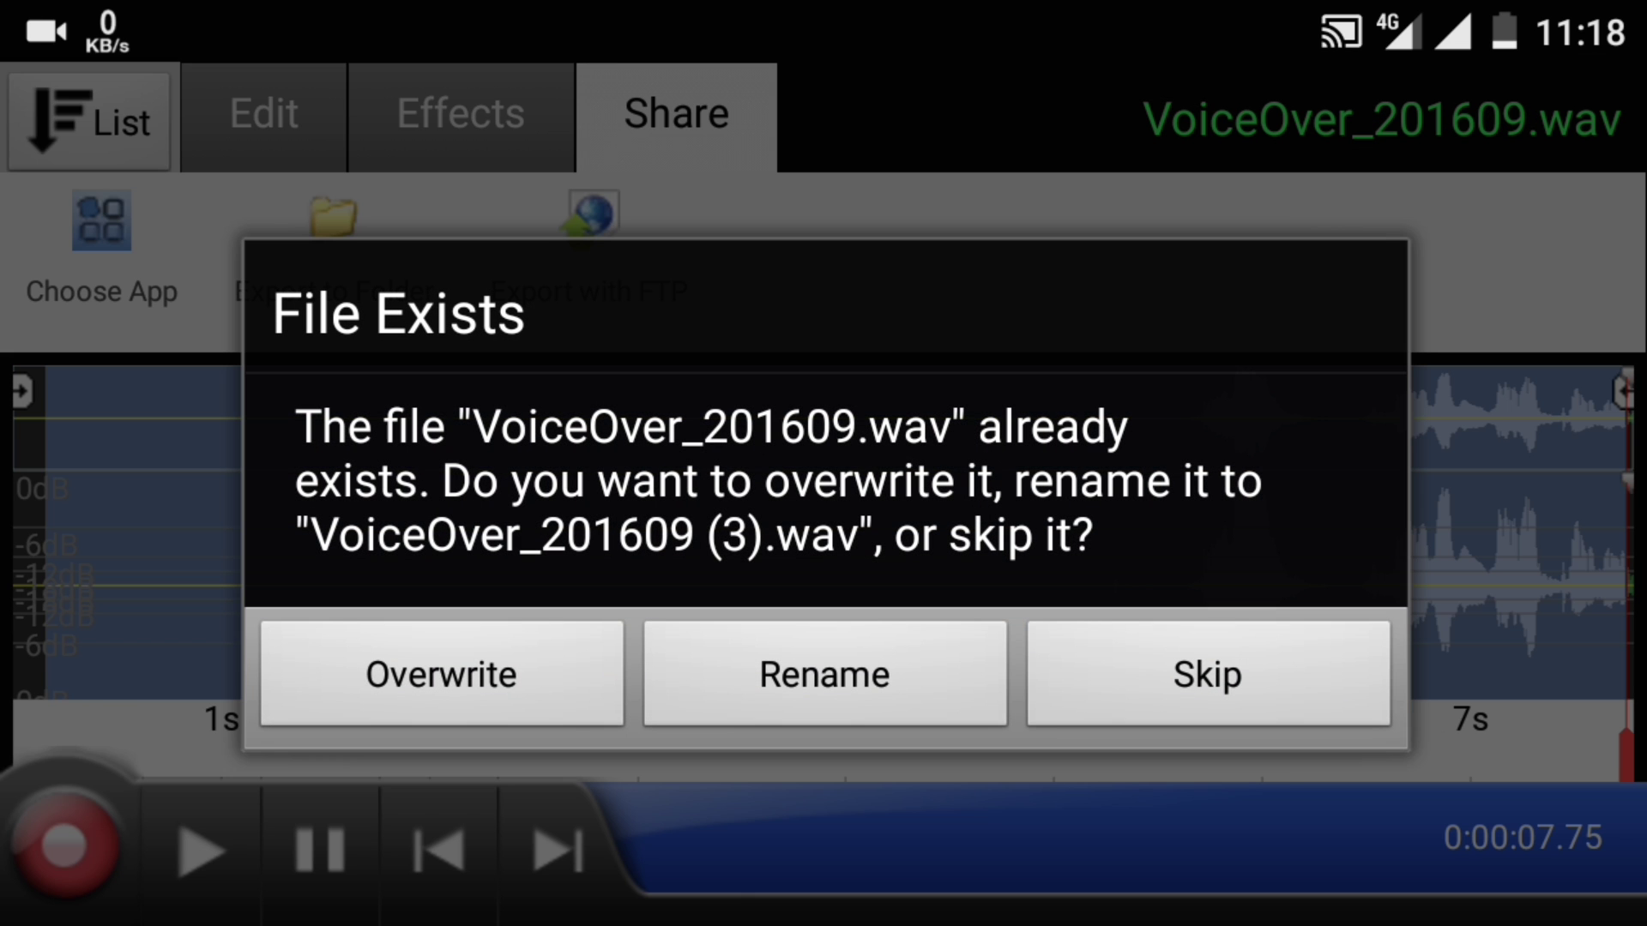
click(823, 675)
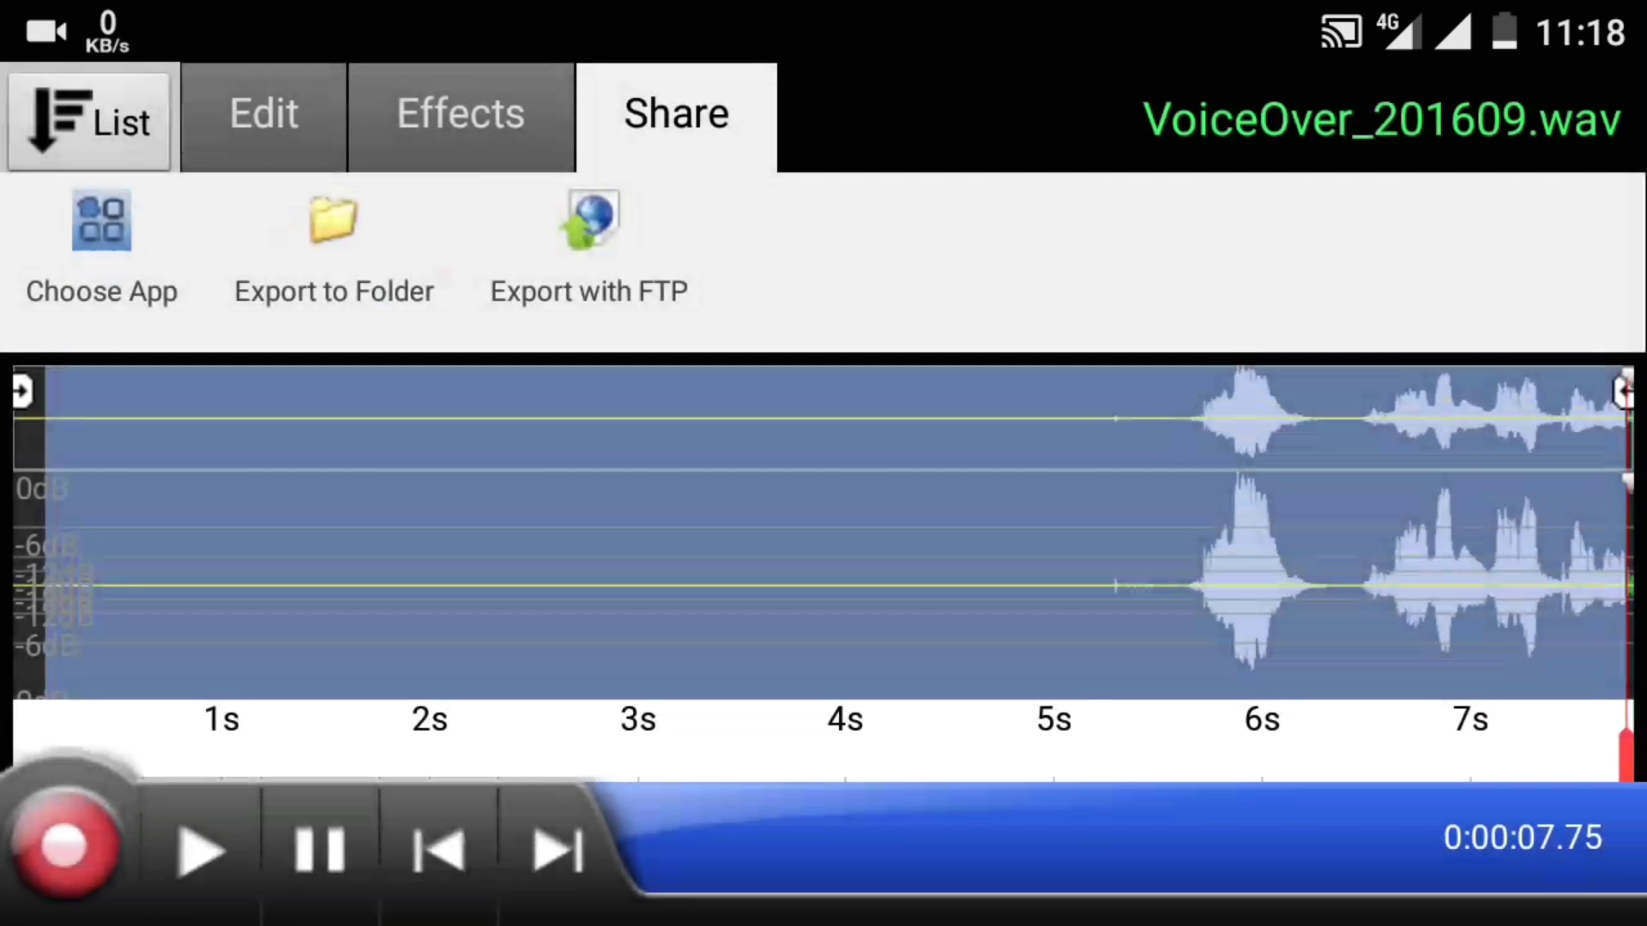